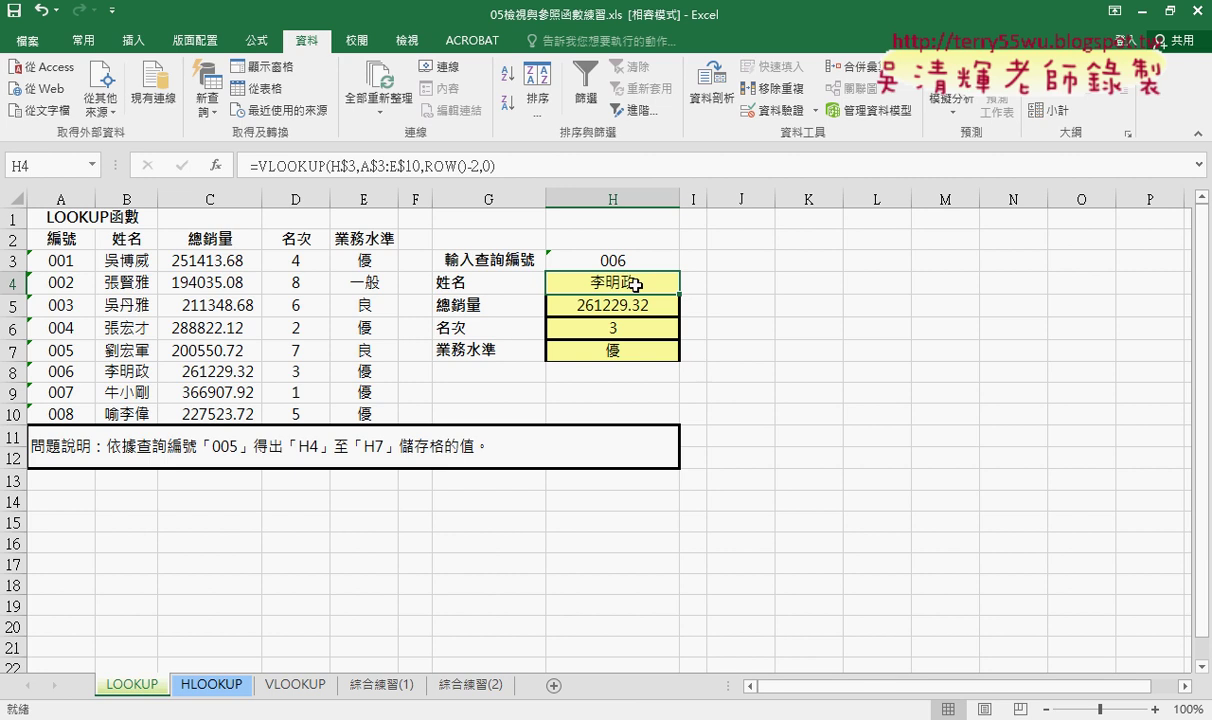
- Review the arguments of H4's VLOOKUP formula, including the ROW()-2 column index
{"action": "left_click", "coordinate": [285, 163]}
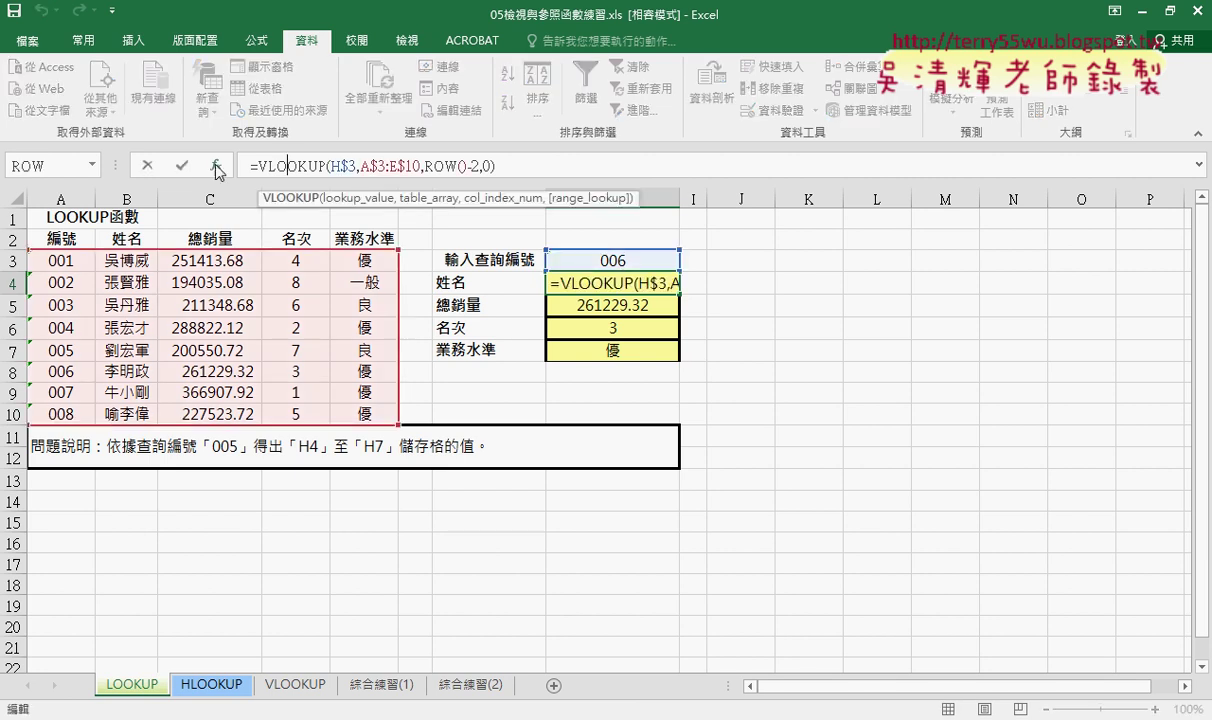
{"action": "left_click", "coordinate": [216, 165]}
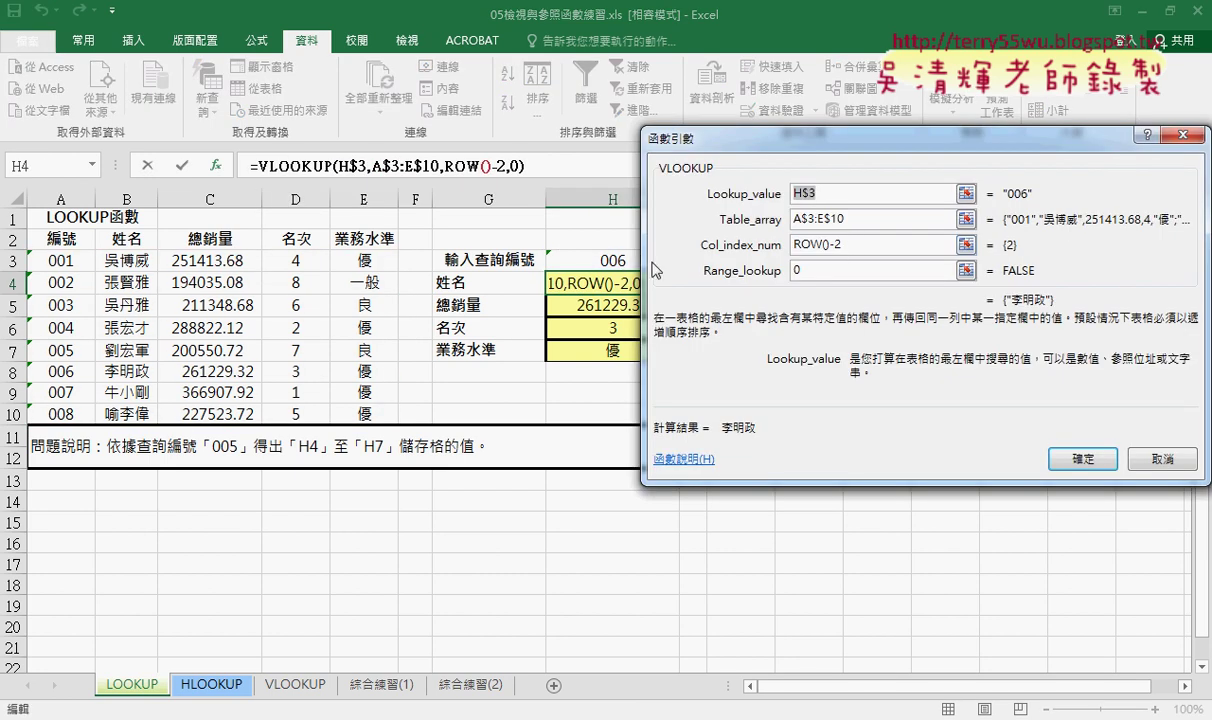
{"action": "left_click_drag", "start_coordinate": [860, 247], "coordinate": [730, 256]}
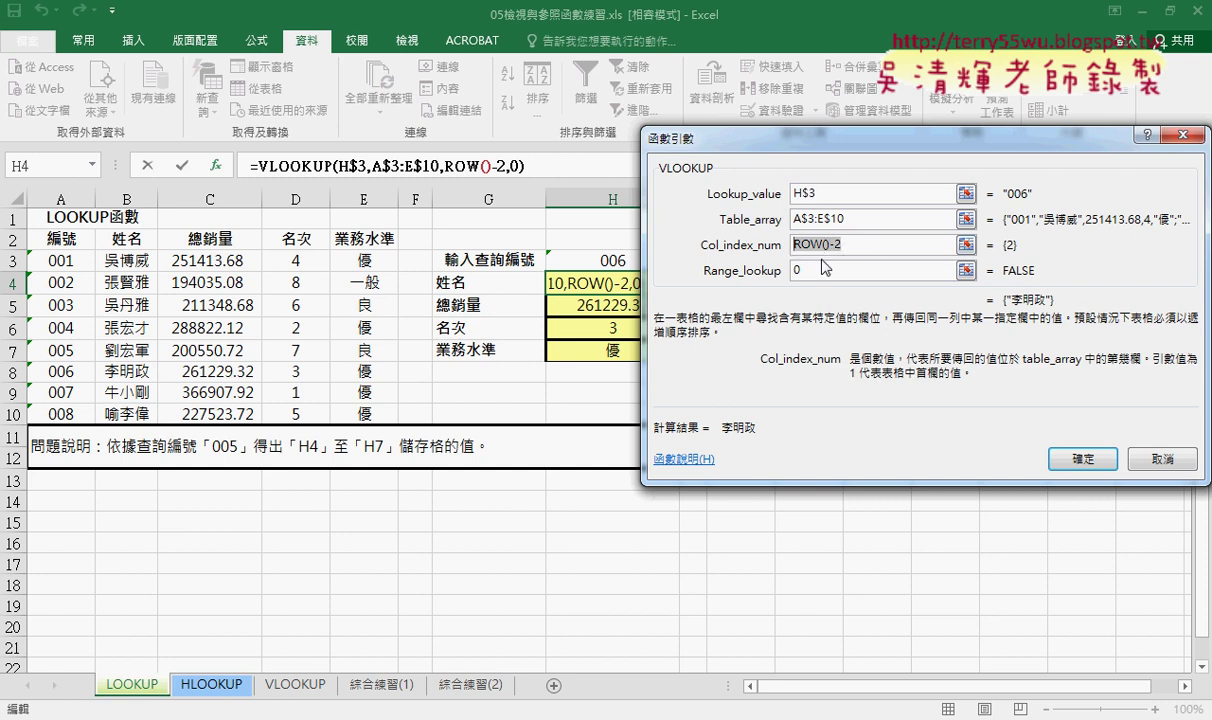
{"action": "left_click", "coordinate": [805, 219]}
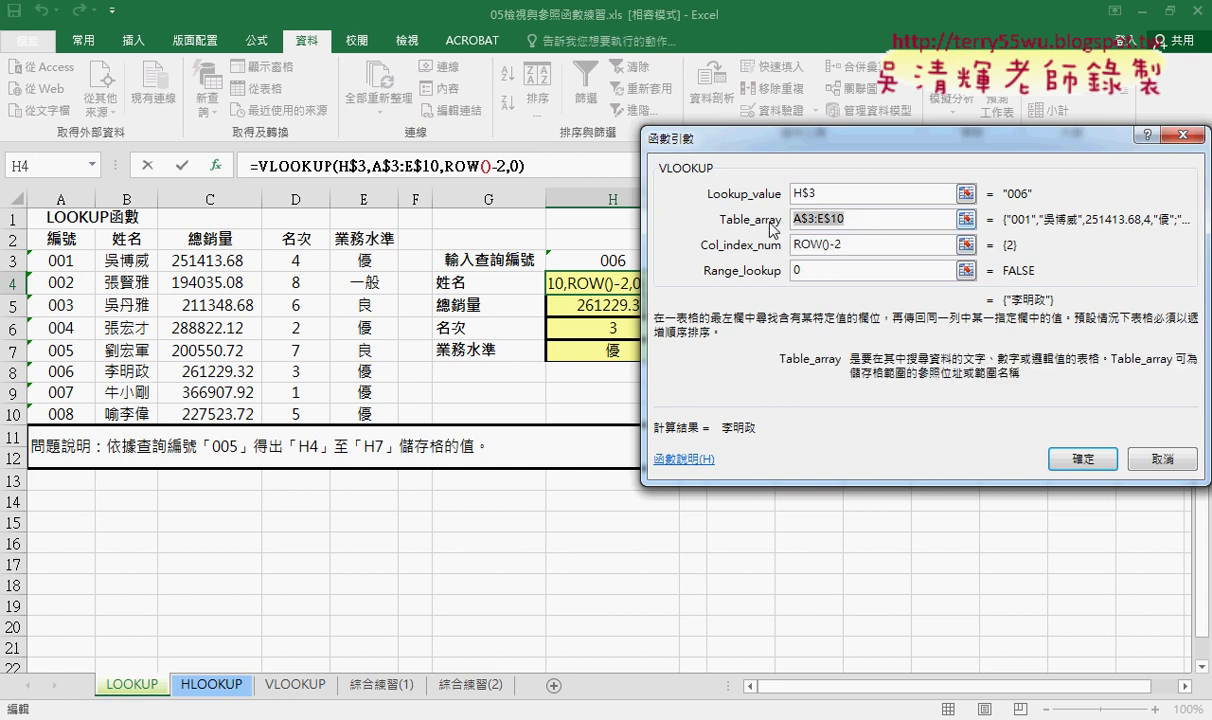
{"action": "left_click", "coordinate": [790, 193]}
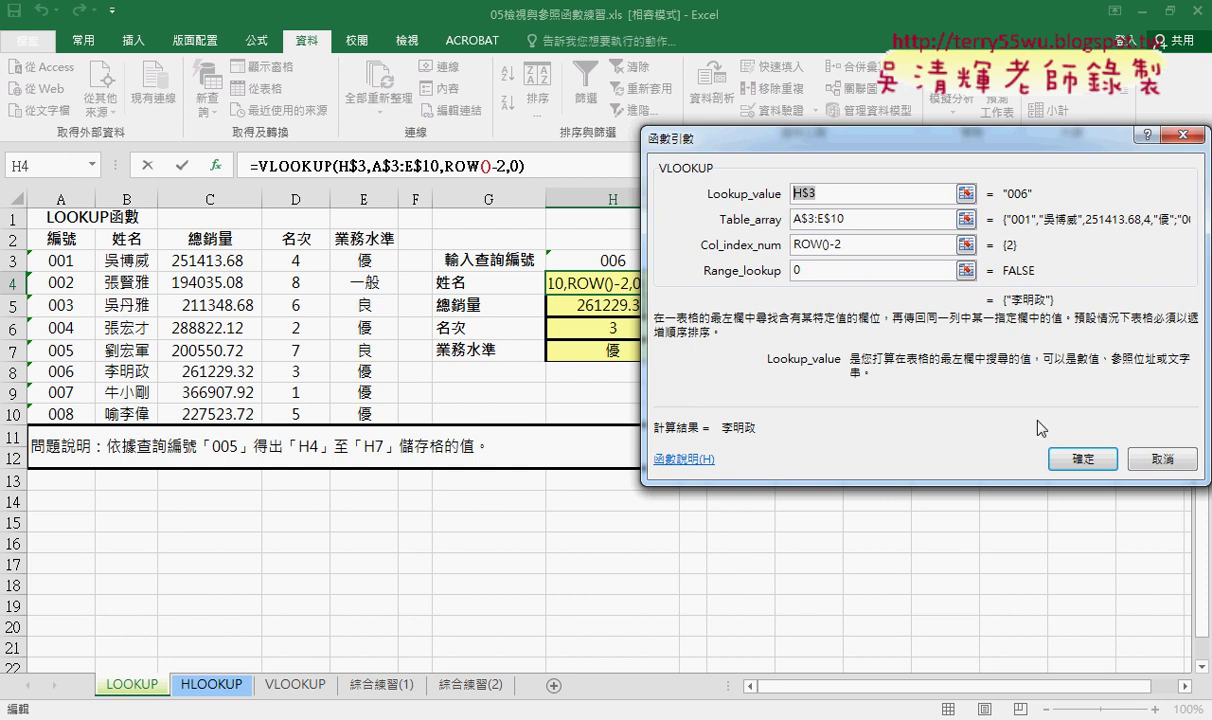
{"action": "left_click", "coordinate": [1080, 459]}
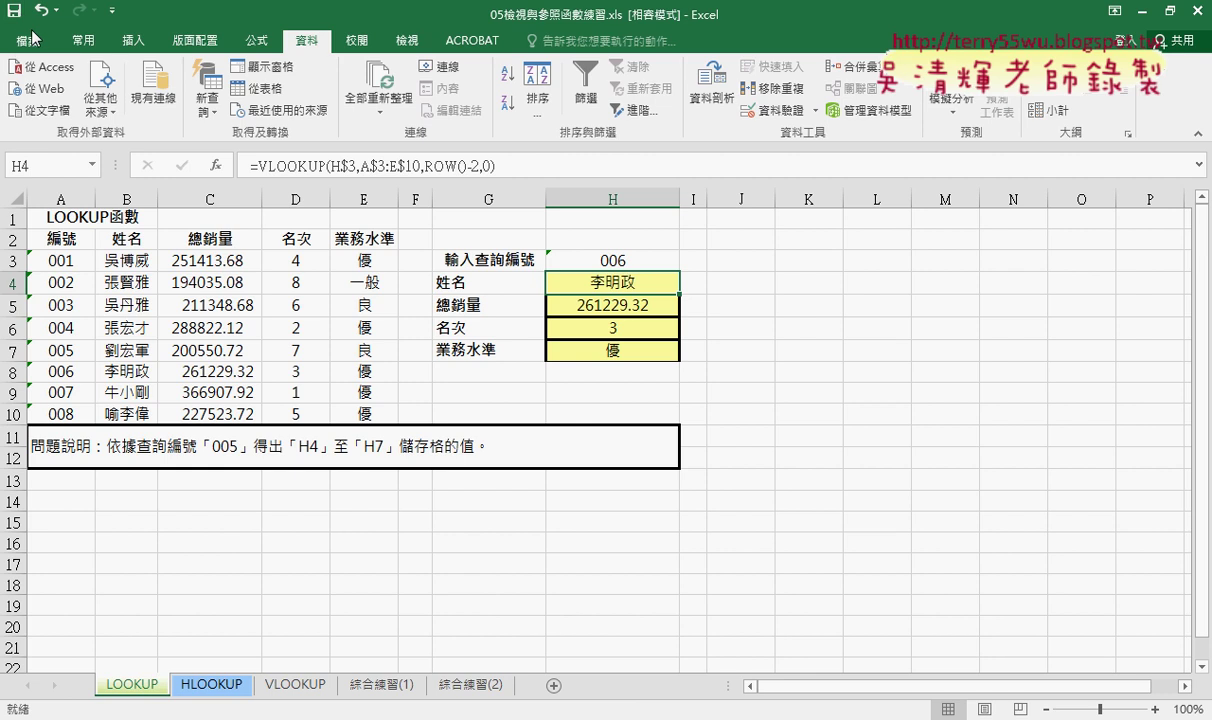
- Go to the 綜合練習(1) sheet and inspect the type A analysis text in C28
{"action": "left_click", "coordinate": [379, 684]}
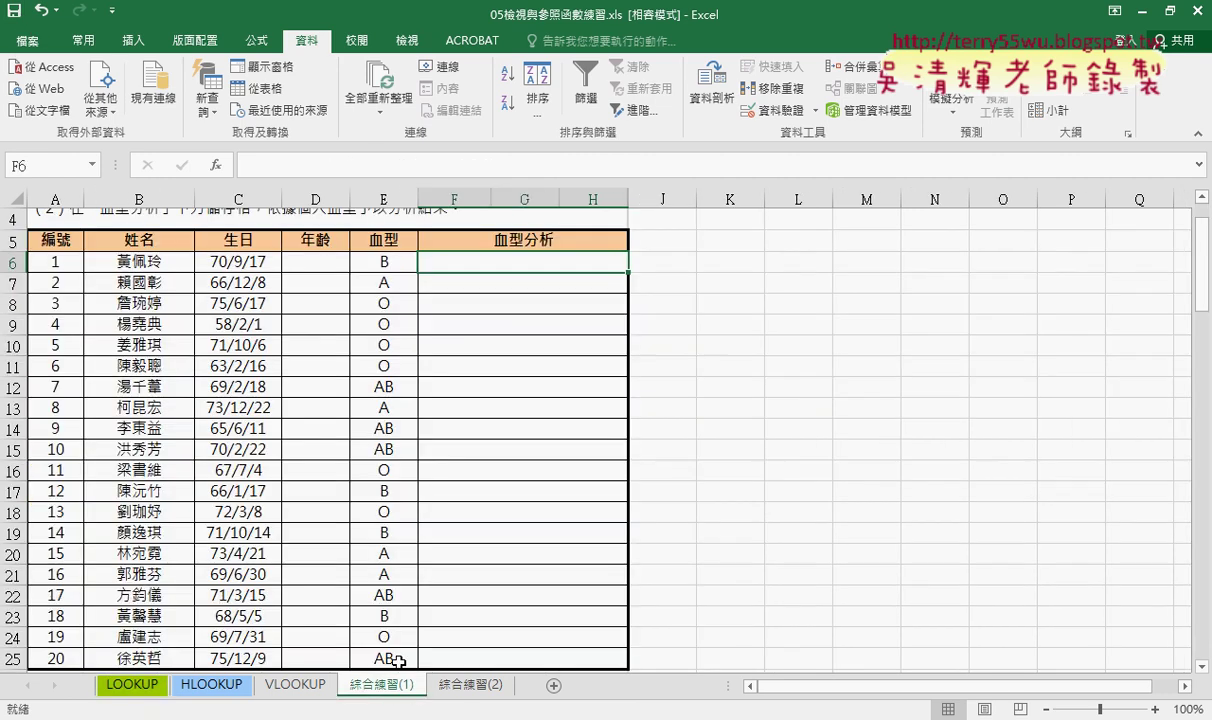
{"action": "left_click", "coordinate": [511, 261]}
{"action": "scroll", "coordinate": [530, 275], "scroll_direction": "down", "scroll_amount": 2}
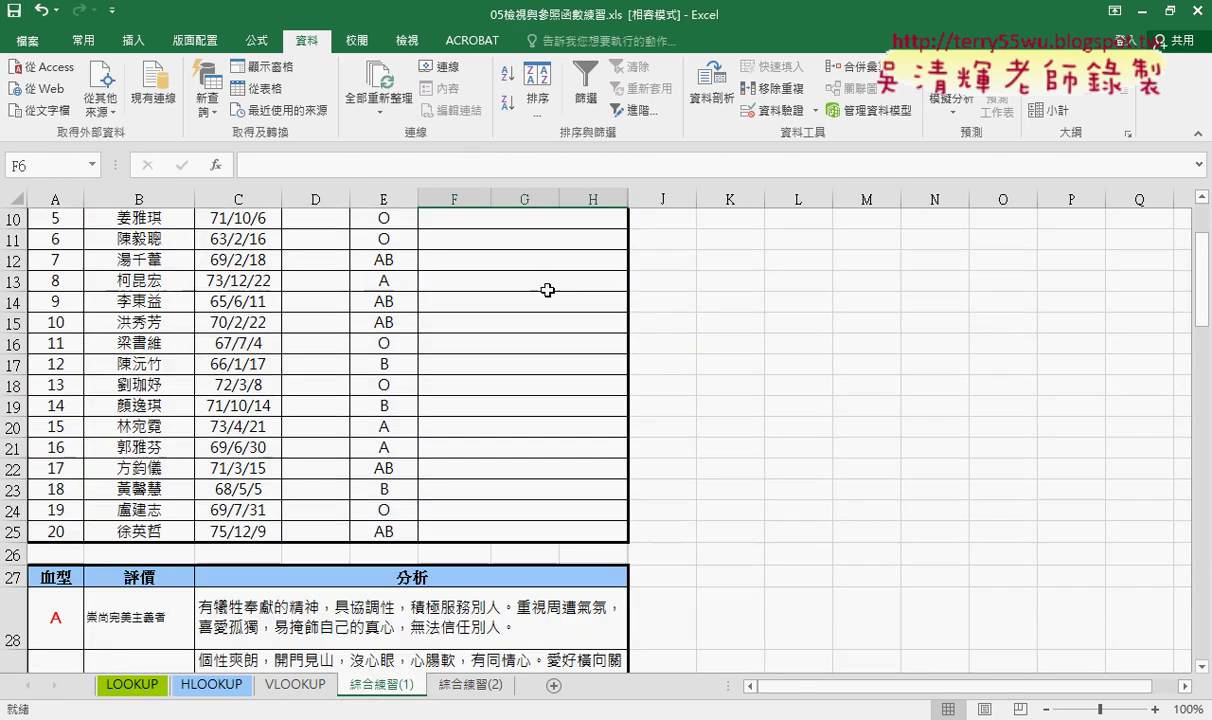
{"action": "scroll", "coordinate": [538, 362], "scroll_direction": "down", "scroll_amount": 1}
{"action": "scroll", "coordinate": [441, 458], "scroll_direction": "down", "scroll_amount": 1}
{"action": "left_click", "coordinate": [394, 495]}
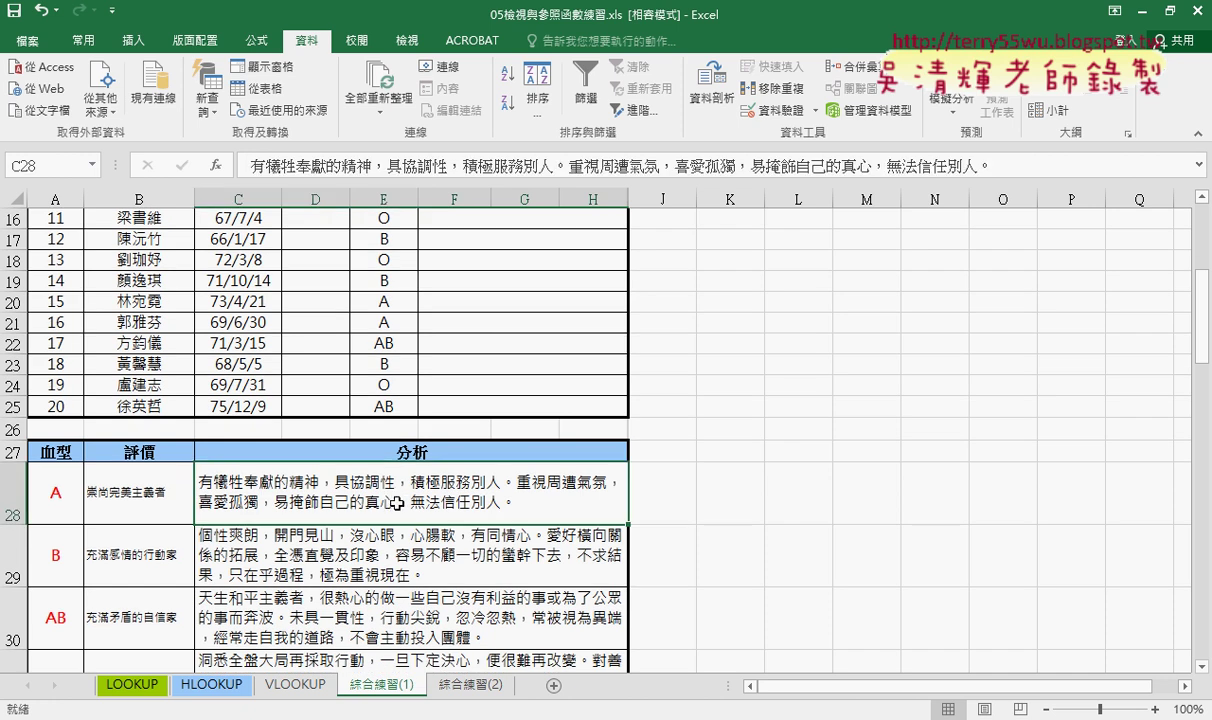
{"action": "scroll", "coordinate": [410, 503], "scroll_direction": "up", "scroll_amount": 4}
{"action": "scroll", "coordinate": [450, 440], "scroll_direction": "up", "scroll_amount": 1}
{"action": "scroll", "coordinate": [485, 592], "scroll_direction": "down", "scroll_amount": 3}
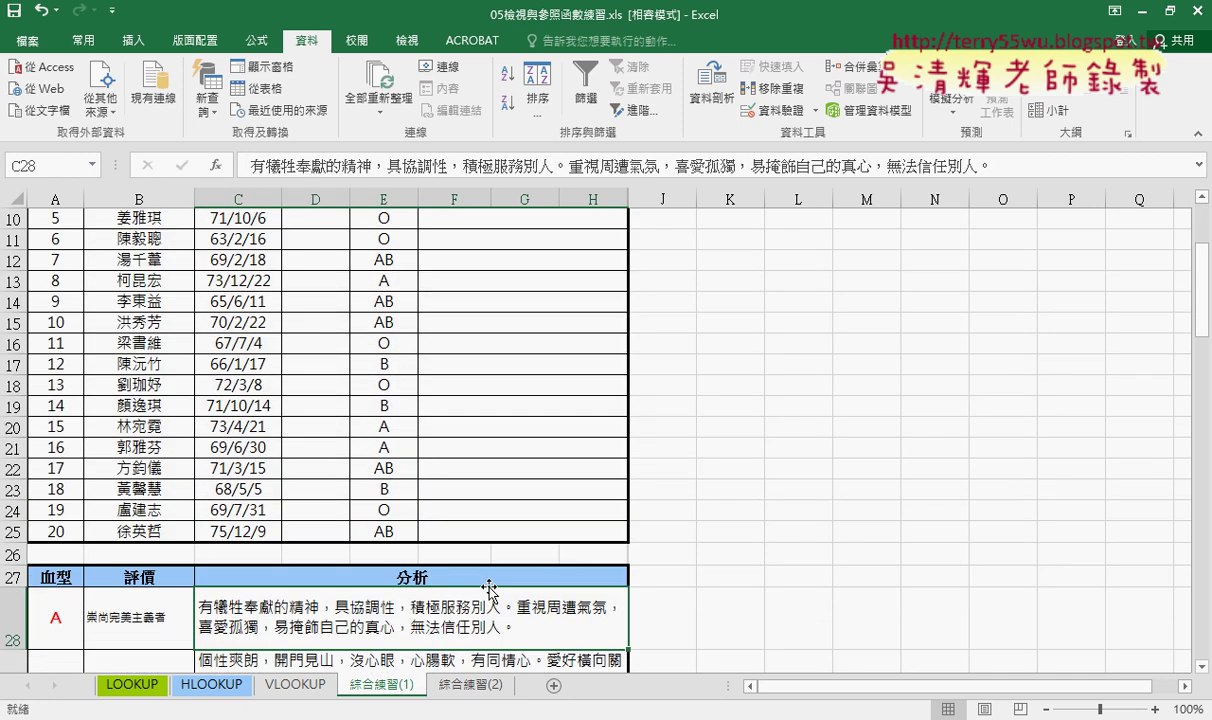
{"action": "scroll", "coordinate": [485, 560], "scroll_direction": "up", "scroll_amount": 2}
{"action": "scroll", "coordinate": [495, 420], "scroll_direction": "up", "scroll_amount": 1}
{"action": "left_click", "coordinate": [511, 325]}
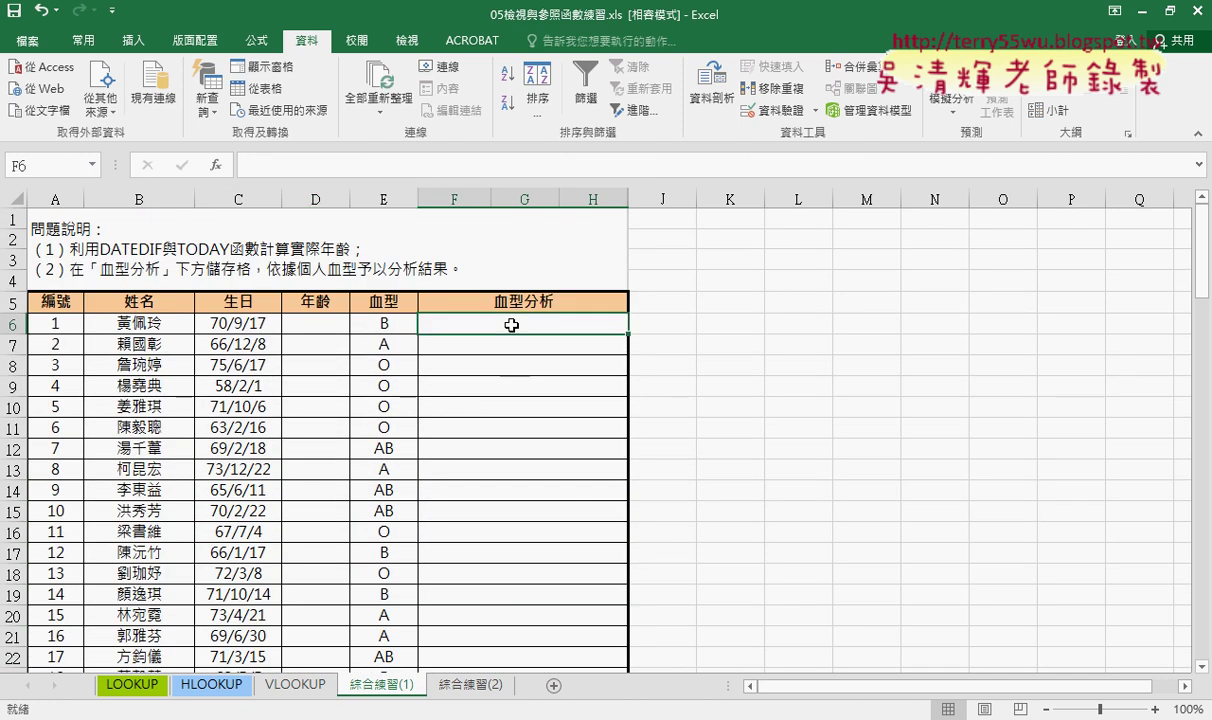
- Check E6's blood type, then copy the type B analysis from C29 into F6
{"action": "left_click", "coordinate": [388, 321]}
{"action": "scroll", "coordinate": [462, 353], "scroll_direction": "down", "scroll_amount": 3}
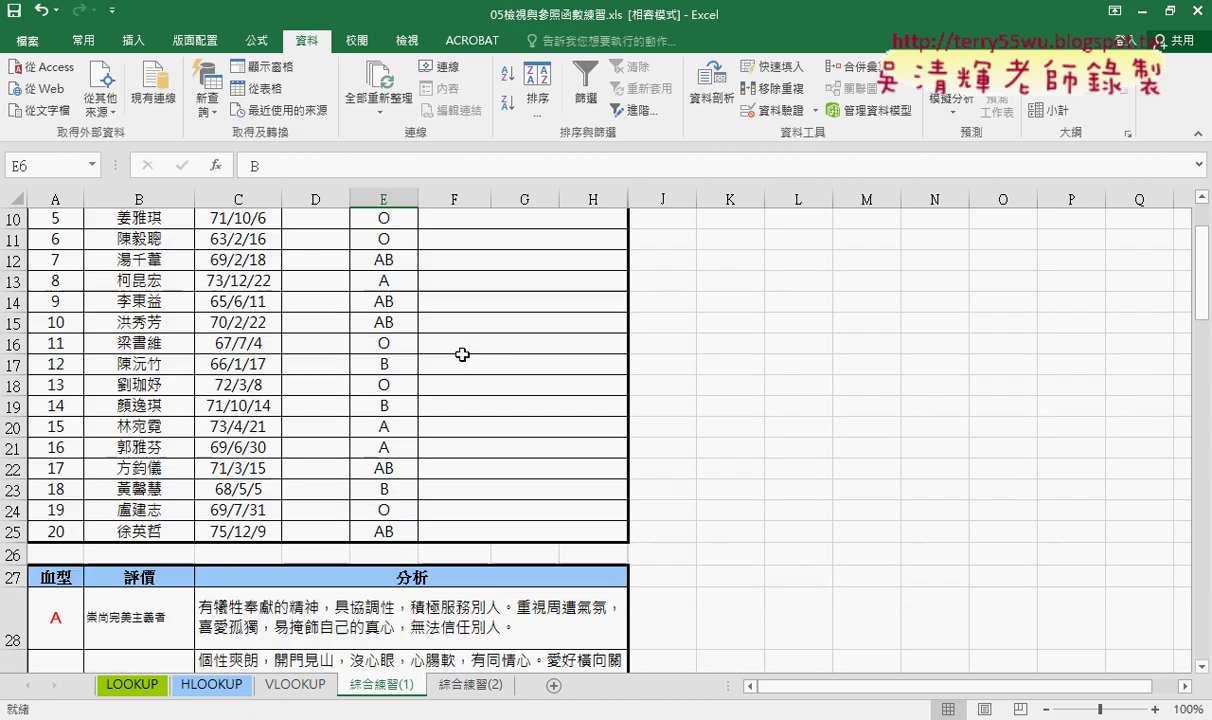
{"action": "scroll", "coordinate": [465, 352], "scroll_direction": "down", "scroll_amount": 2}
{"action": "scroll", "coordinate": [476, 381], "scroll_direction": "down", "scroll_amount": 1}
{"action": "left_click", "coordinate": [372, 480]}
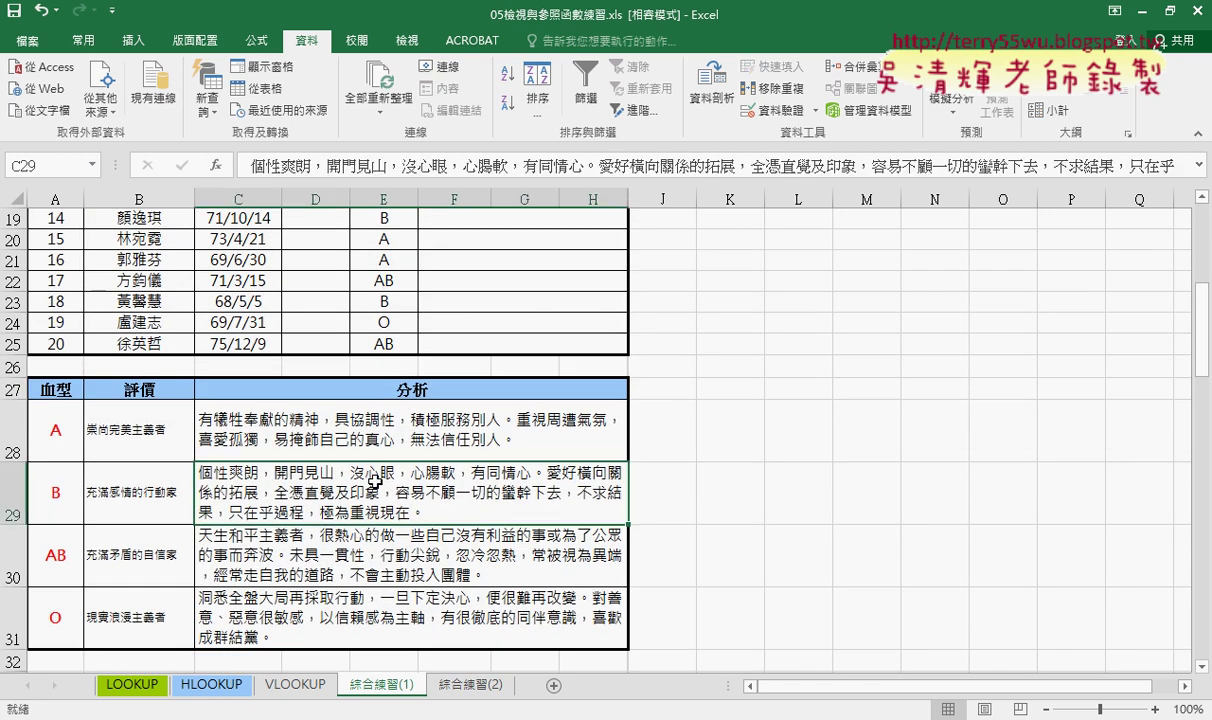
{"action": "key", "text": "ctrl+c"}
{"action": "scroll", "coordinate": [420, 475], "scroll_direction": "up", "scroll_amount": 6}
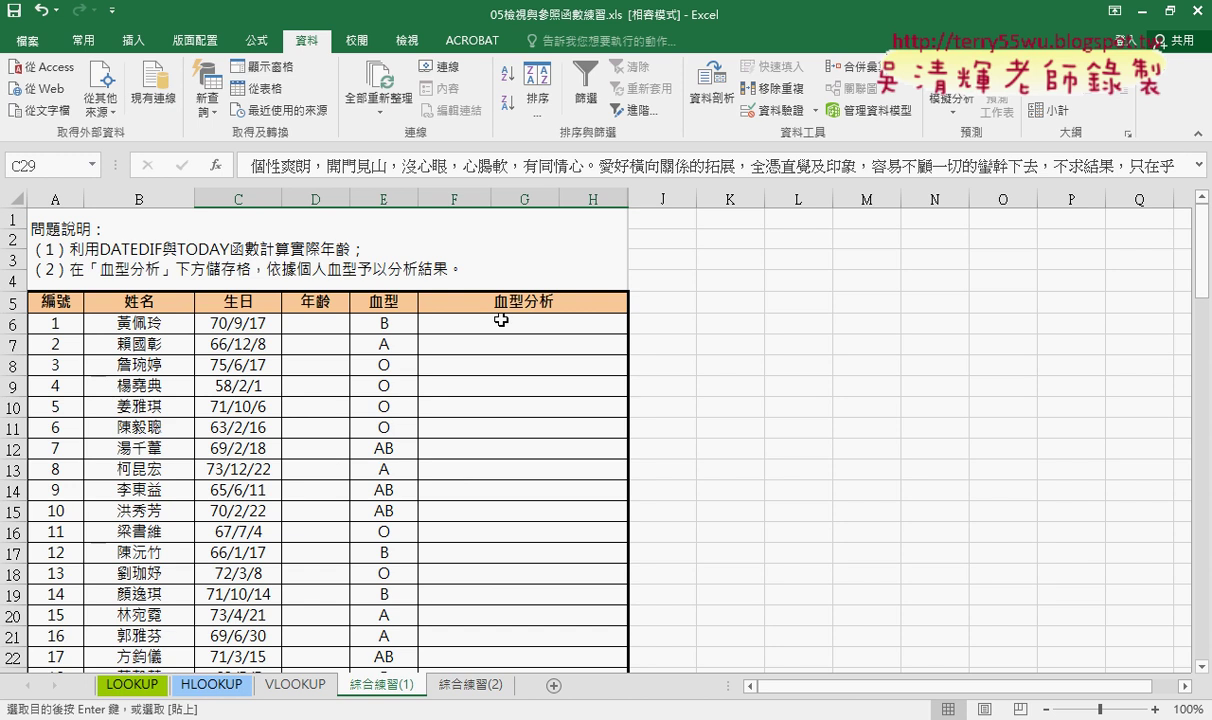
{"action": "left_click", "coordinate": [600, 323]}
{"action": "key", "text": "ctrl+v"}
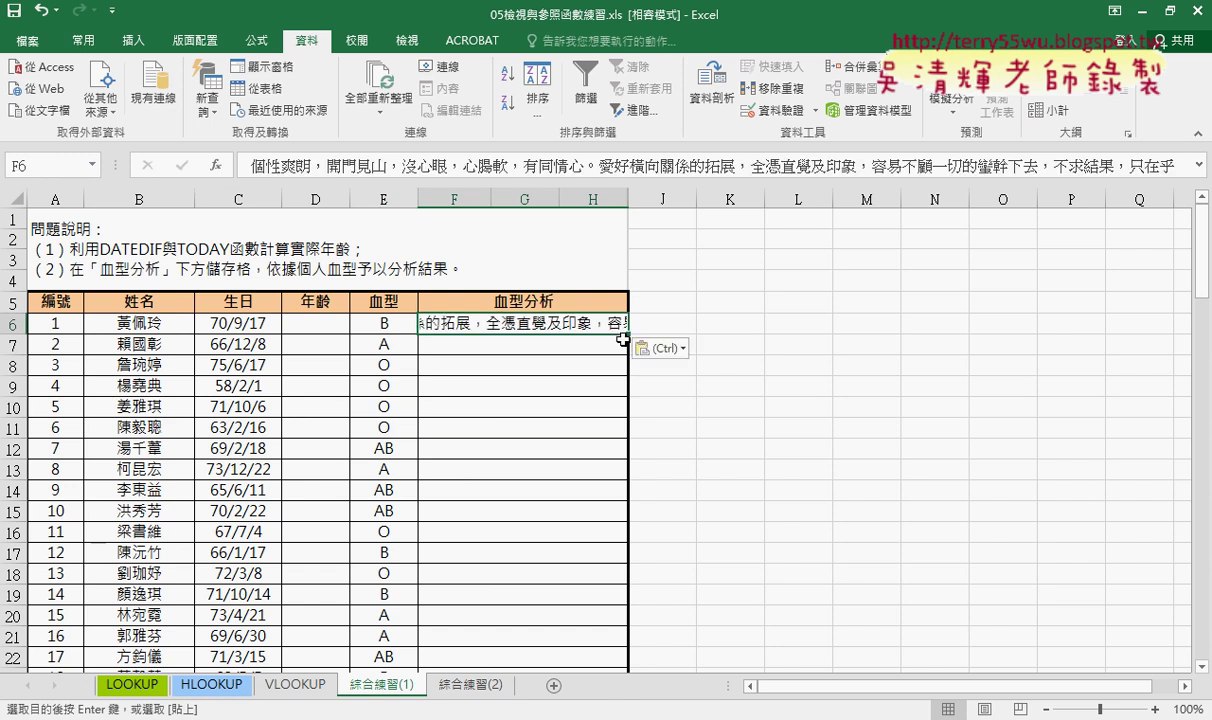
- Paste the type A analysis text into F7, then undo the trial pastes
{"action": "scroll", "coordinate": [362, 445], "scroll_direction": "down", "scroll_amount": 7}
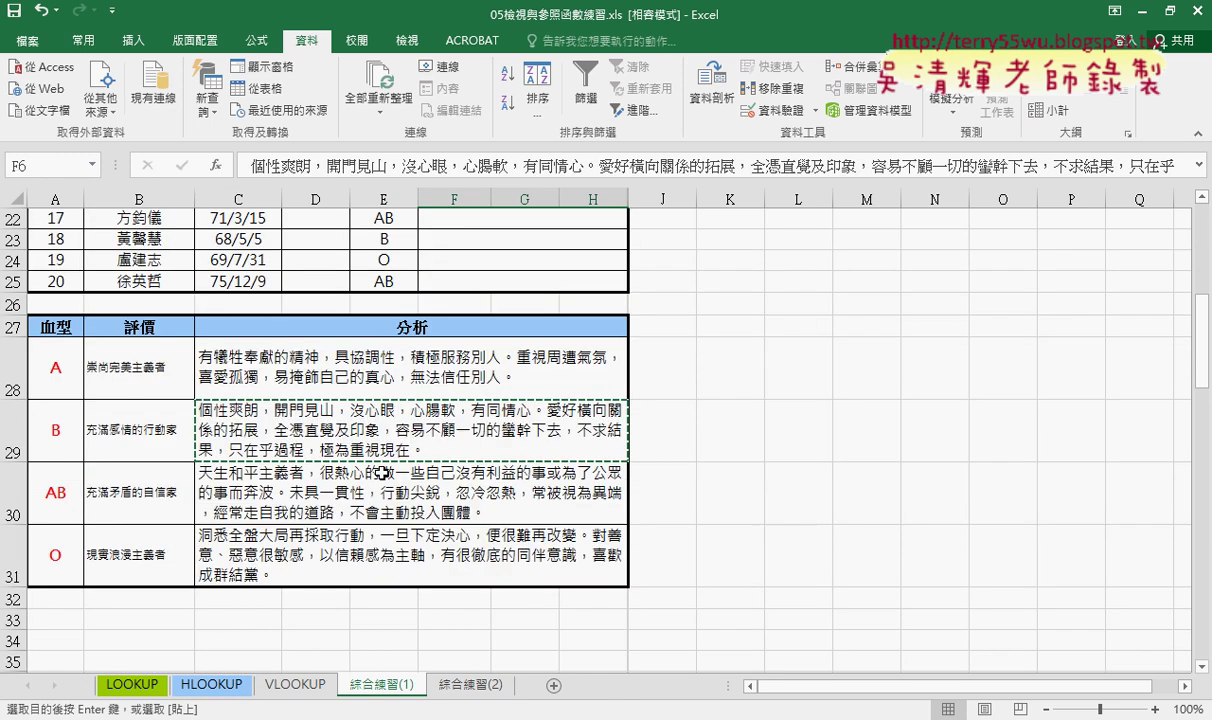
{"action": "double_click", "coordinate": [368, 382]}
{"action": "scroll", "coordinate": [390, 388], "scroll_direction": "up", "scroll_amount": 4}
{"action": "scroll", "coordinate": [480, 360], "scroll_direction": "up", "scroll_amount": 3}
{"action": "left_click", "coordinate": [487, 350]}
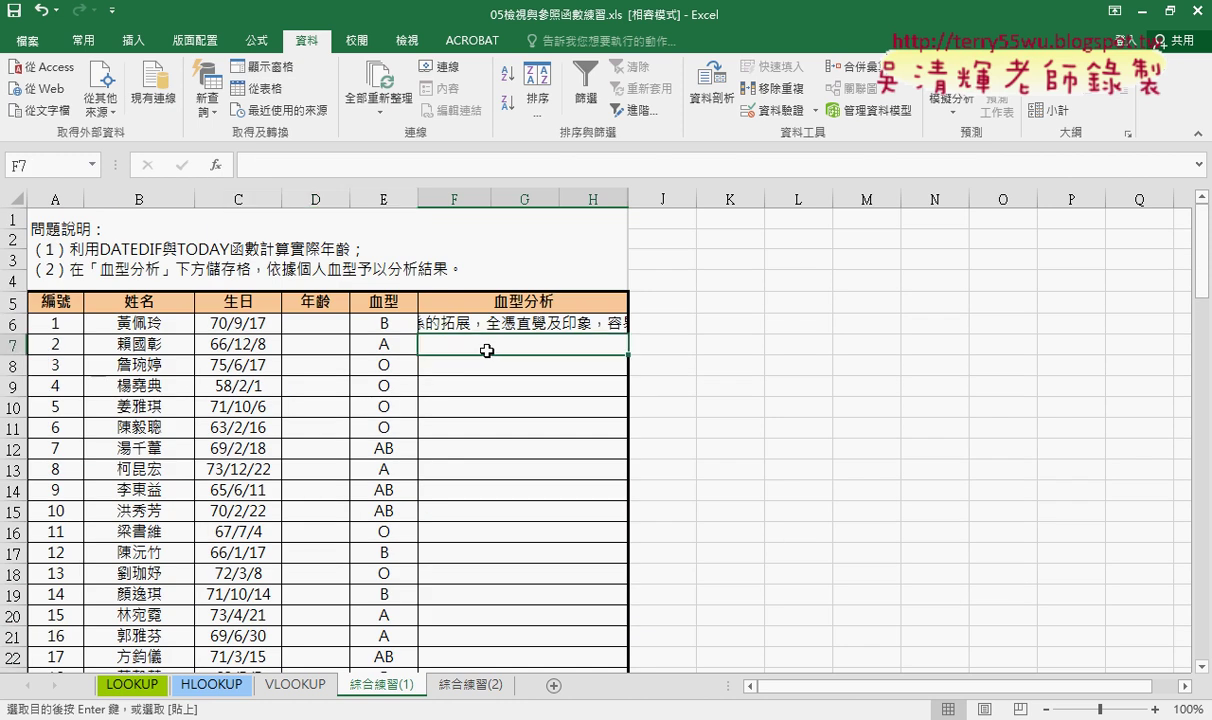
{"action": "key", "text": "ctrl+v"}
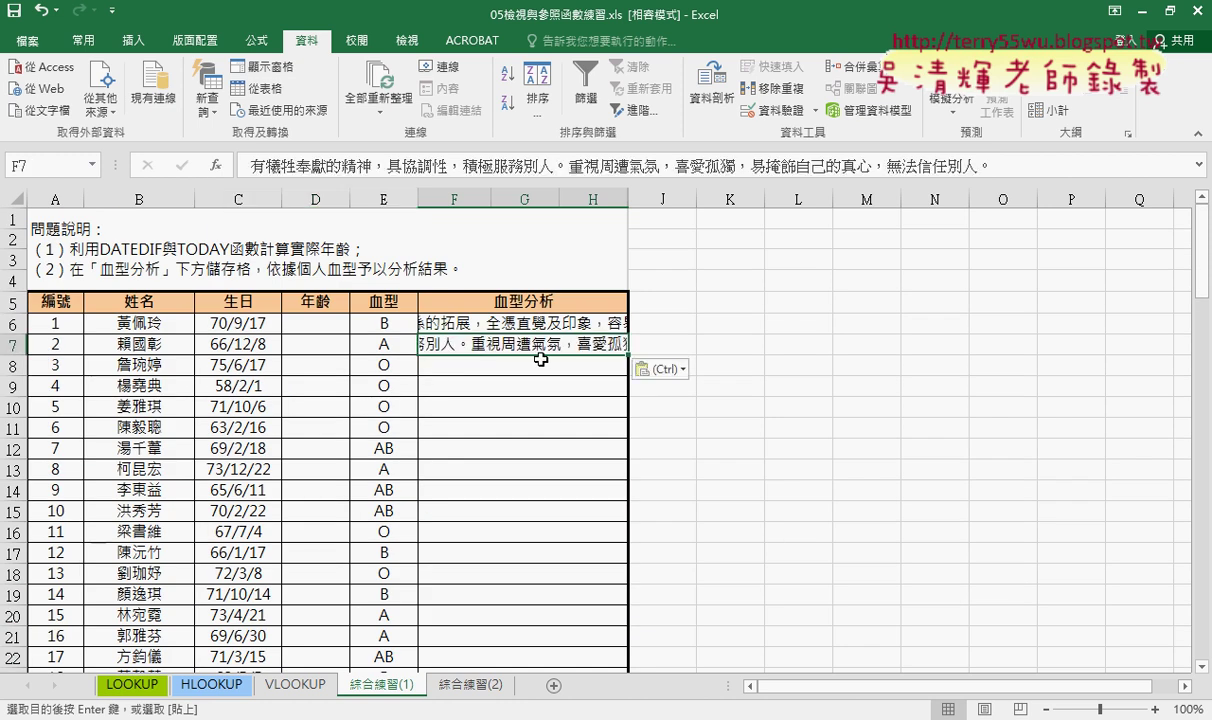
{"action": "key", "text": "ctrl+z"}
{"action": "key", "text": "ctrl+z"}
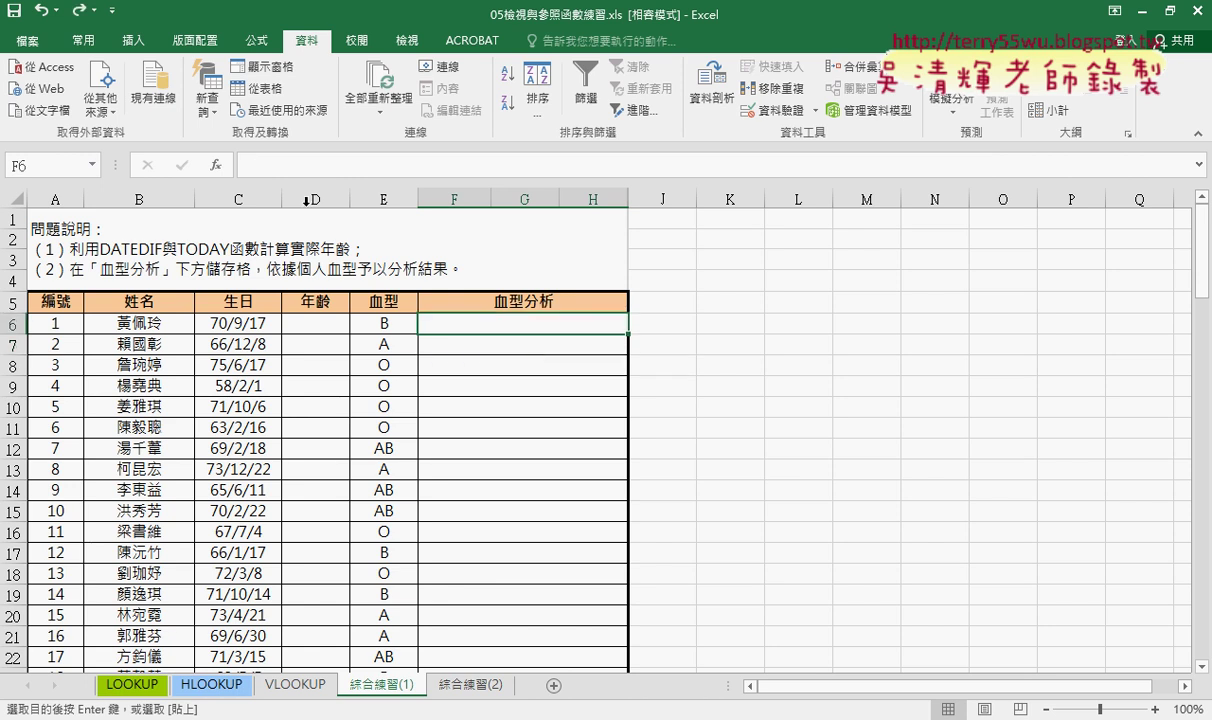
- Start a VLOOKUP in F6 with lookup value E6 and table range A28:I31
{"action": "left_click", "coordinate": [218, 166]}
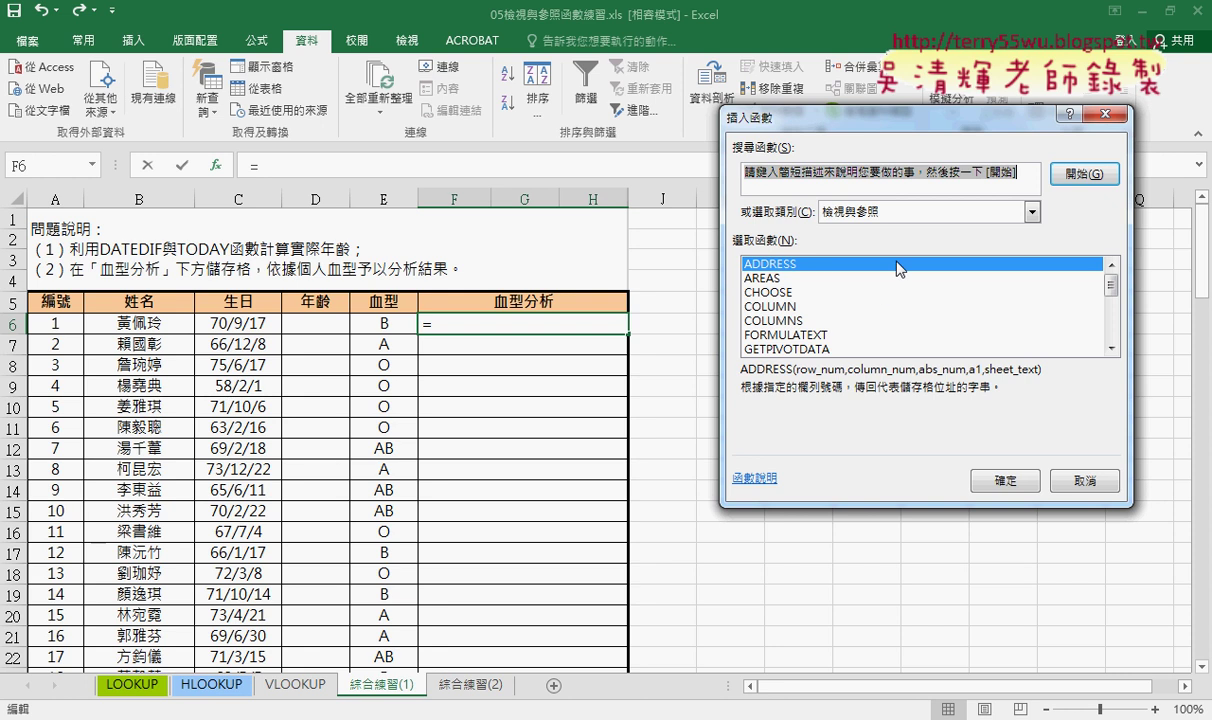
{"action": "left_click_drag", "start_coordinate": [1110, 285], "coordinate": [1112, 345]}
{"action": "double_click", "coordinate": [820, 341]}
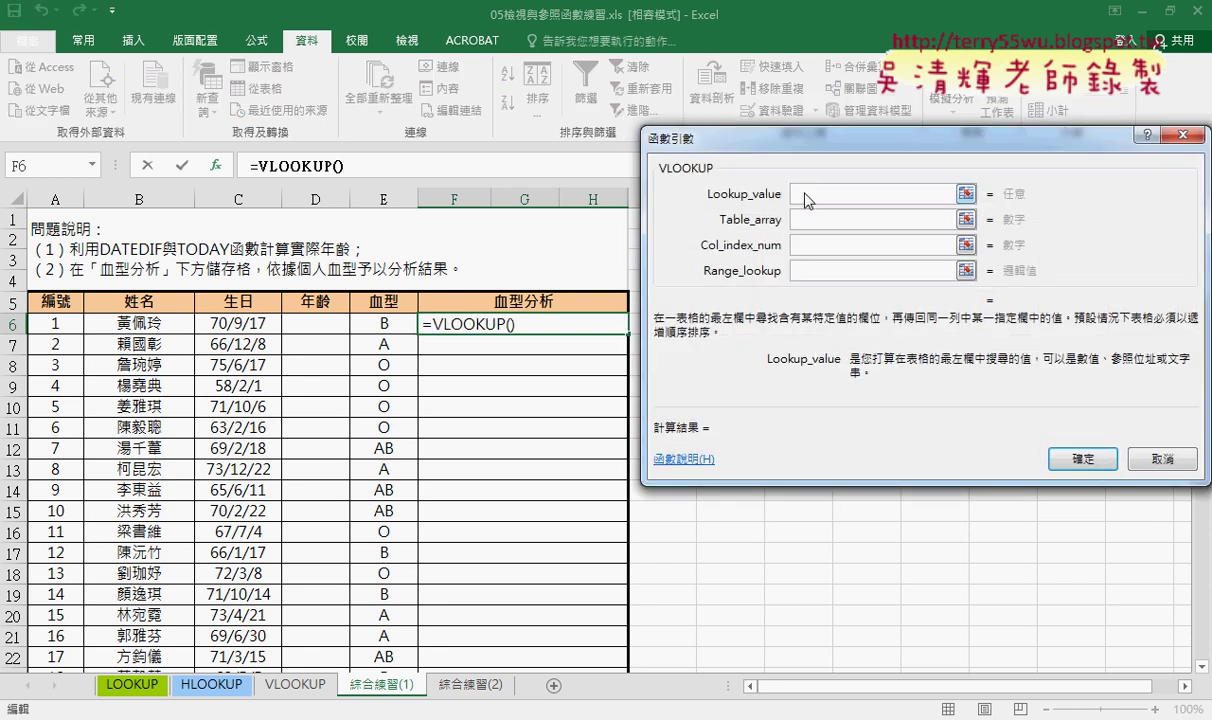
{"action": "left_click", "coordinate": [397, 326]}
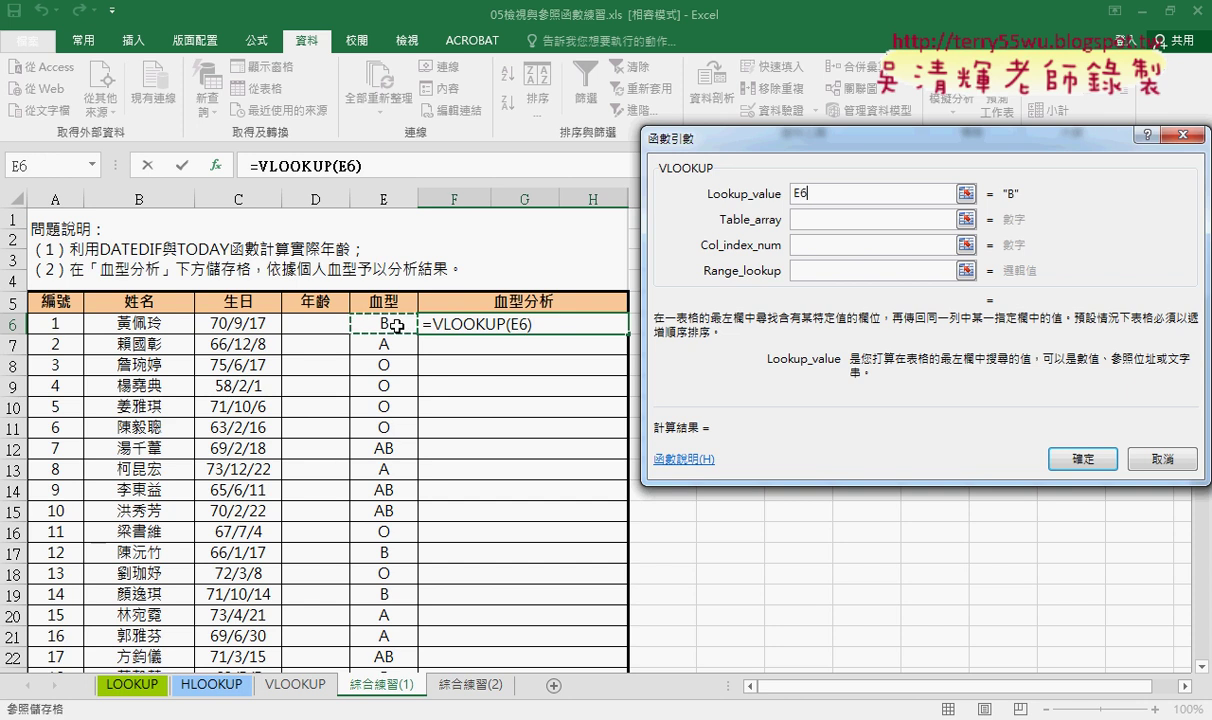
{"action": "key", "text": "Tab"}
{"action": "scroll", "coordinate": [397, 394], "scroll_direction": "down", "scroll_amount": 2}
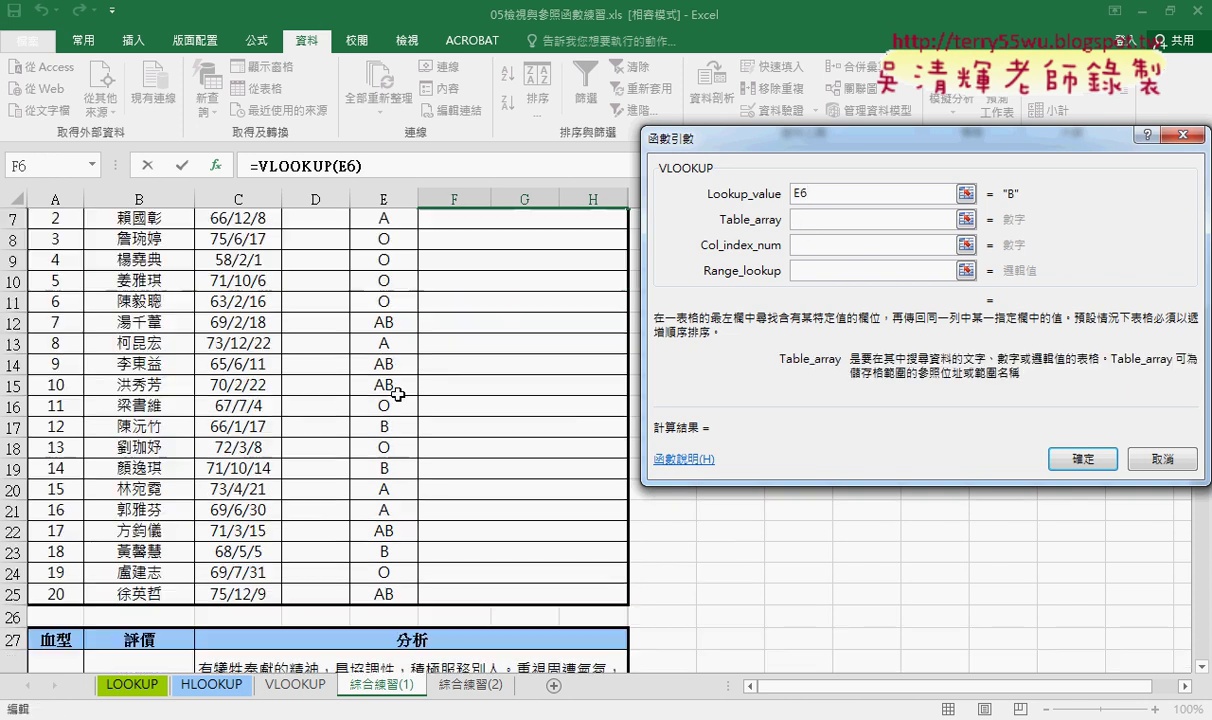
{"action": "scroll", "coordinate": [397, 394], "scroll_direction": "down", "scroll_amount": 3}
{"action": "scroll", "coordinate": [379, 375], "scroll_direction": "down", "scroll_amount": 2}
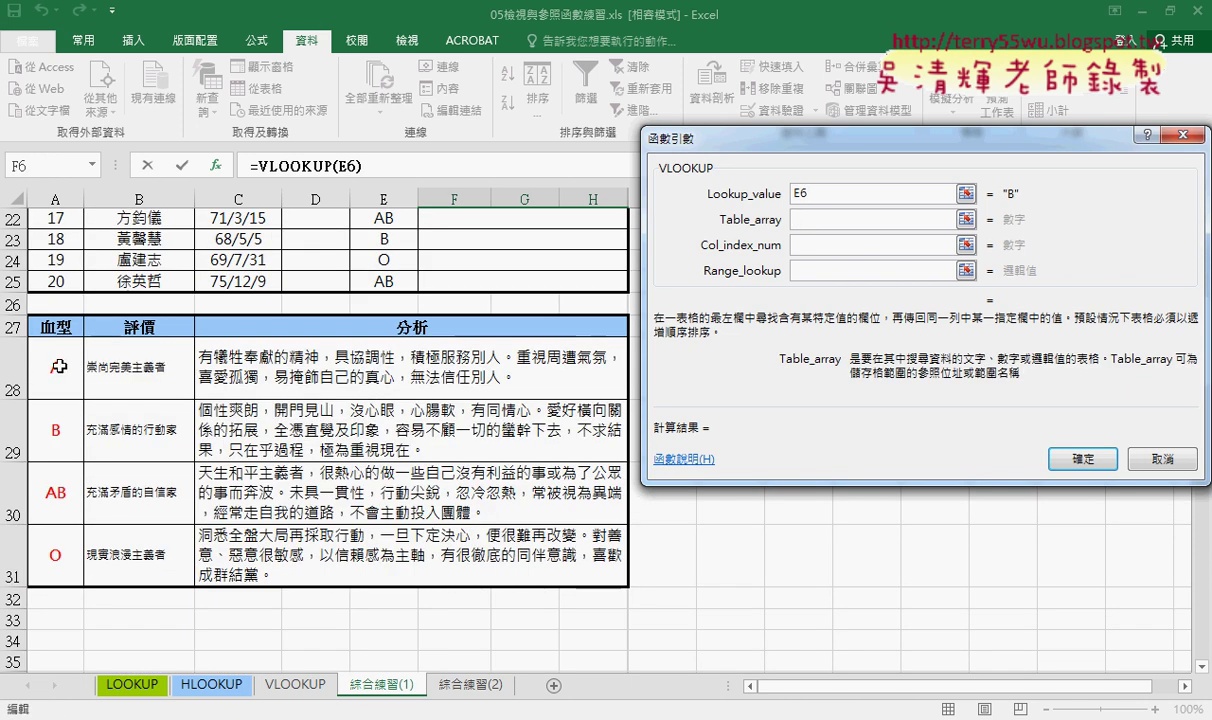
{"action": "left_click_drag", "start_coordinate": [42, 371], "coordinate": [620, 578]}
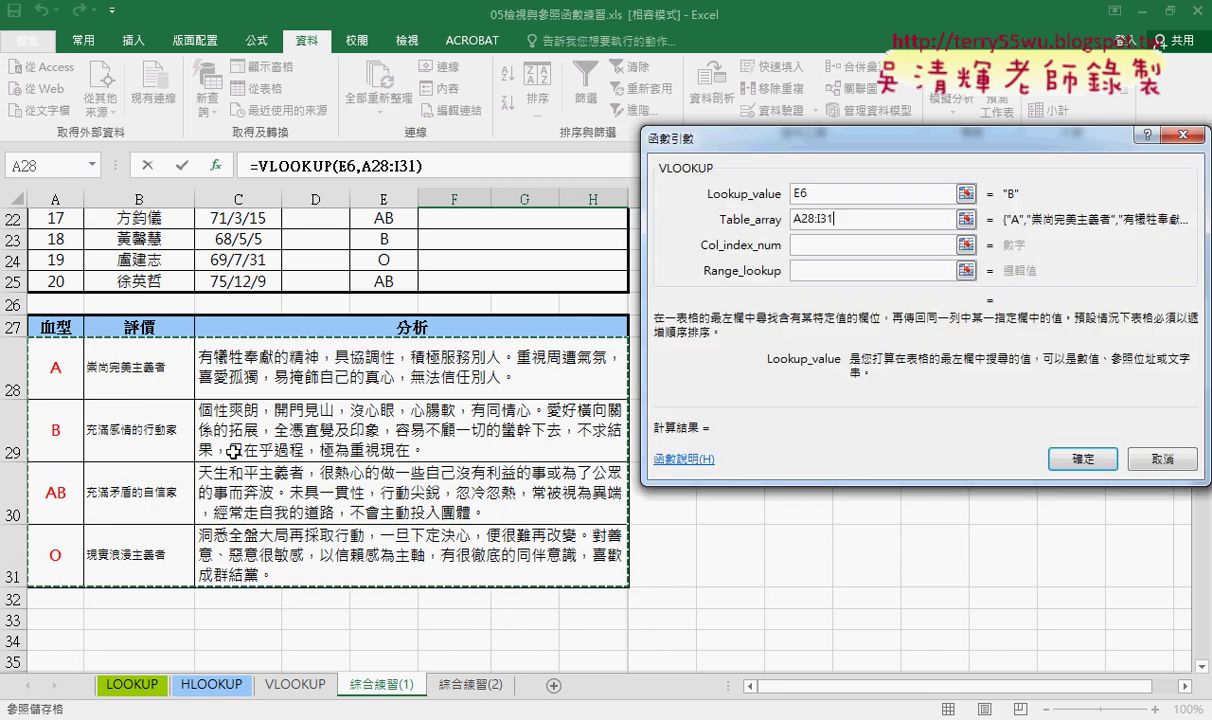
{"action": "scroll", "coordinate": [358, 502], "scroll_direction": "up", "scroll_amount": 3}
{"action": "scroll", "coordinate": [358, 502], "scroll_direction": "up", "scroll_amount": 2}
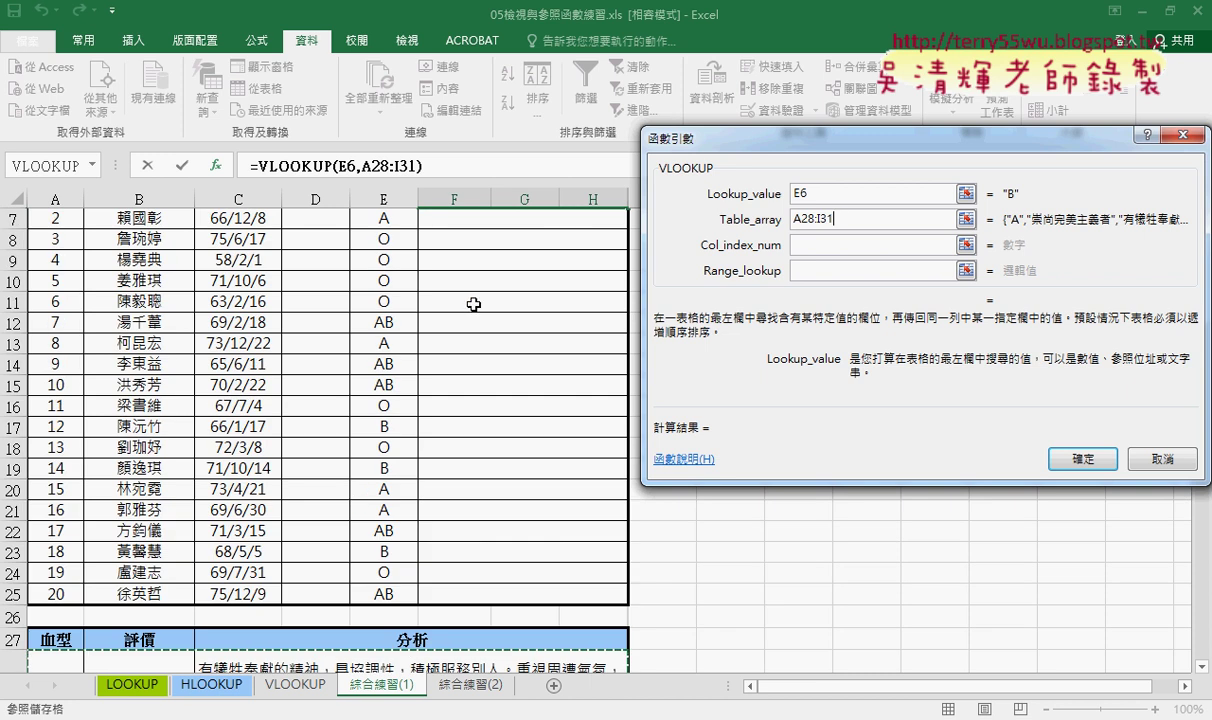
{"action": "scroll", "coordinate": [446, 300], "scroll_direction": "up", "scroll_amount": 2}
{"action": "scroll", "coordinate": [380, 324], "scroll_direction": "down", "scroll_amount": 3}
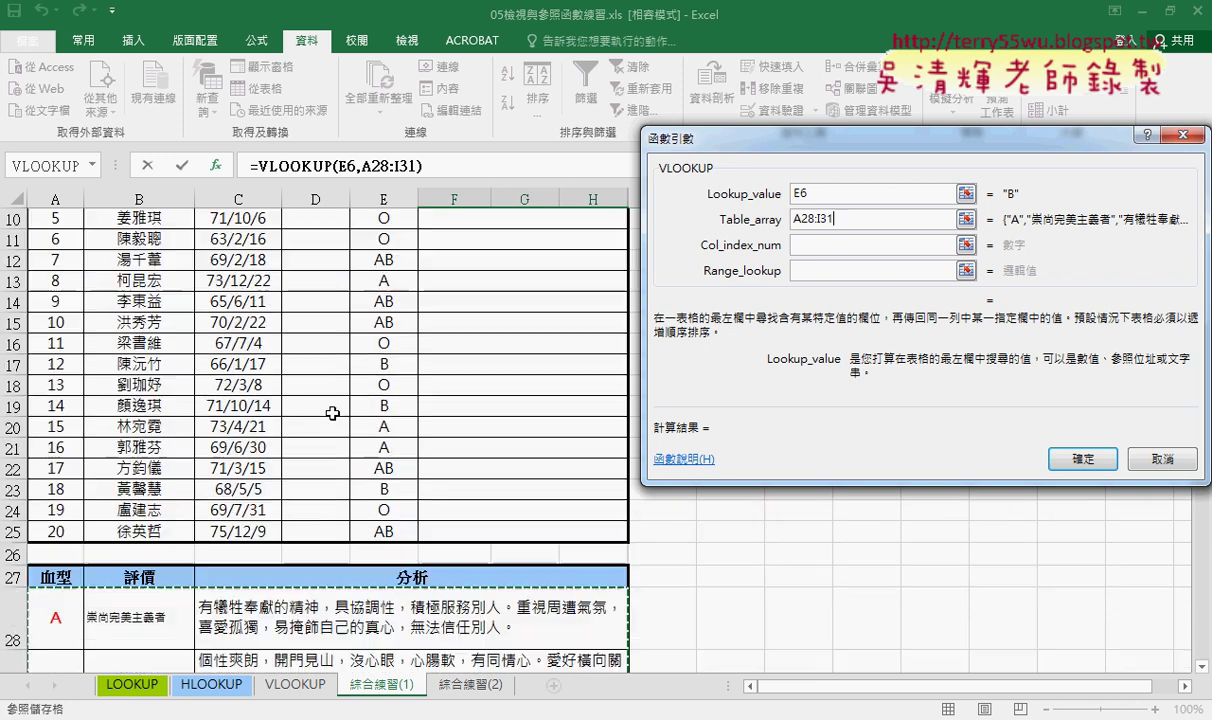
{"action": "scroll", "coordinate": [327, 411], "scroll_direction": "down", "scroll_amount": 3}
{"action": "scroll", "coordinate": [327, 411], "scroll_direction": "down", "scroll_amount": 1}
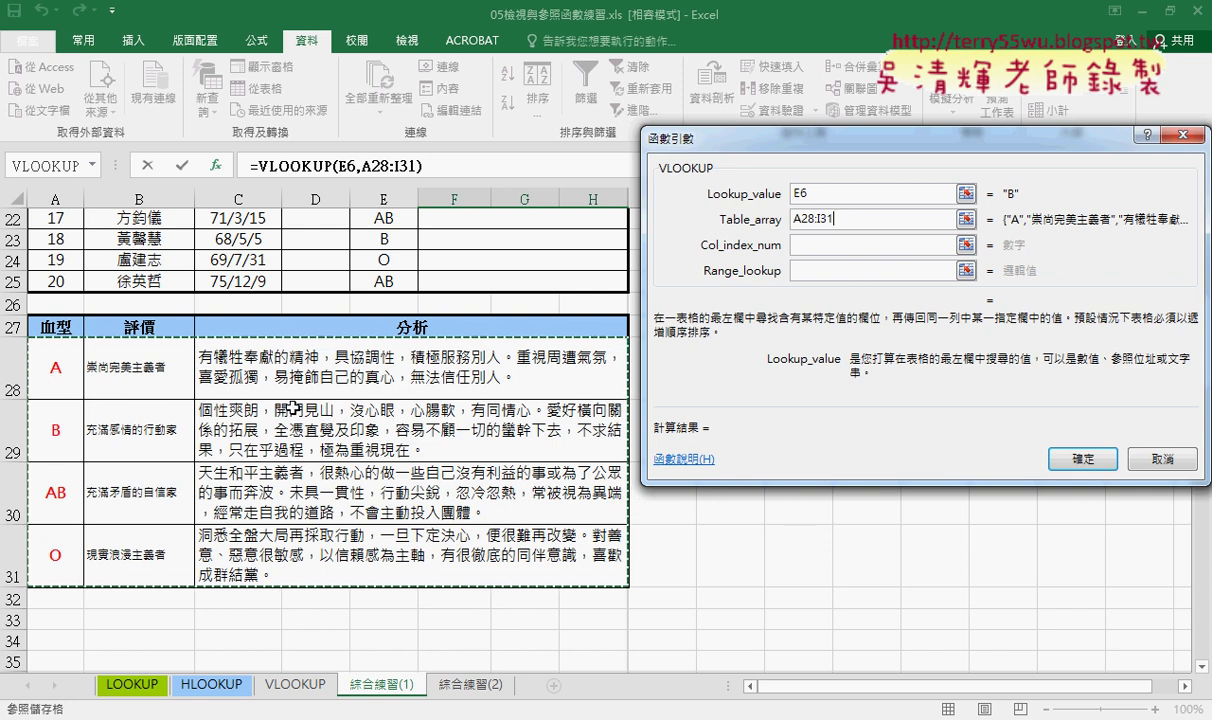
- Set the column index to 3 and range lookup to 0, and confirm
{"action": "left_click", "coordinate": [790, 245]}
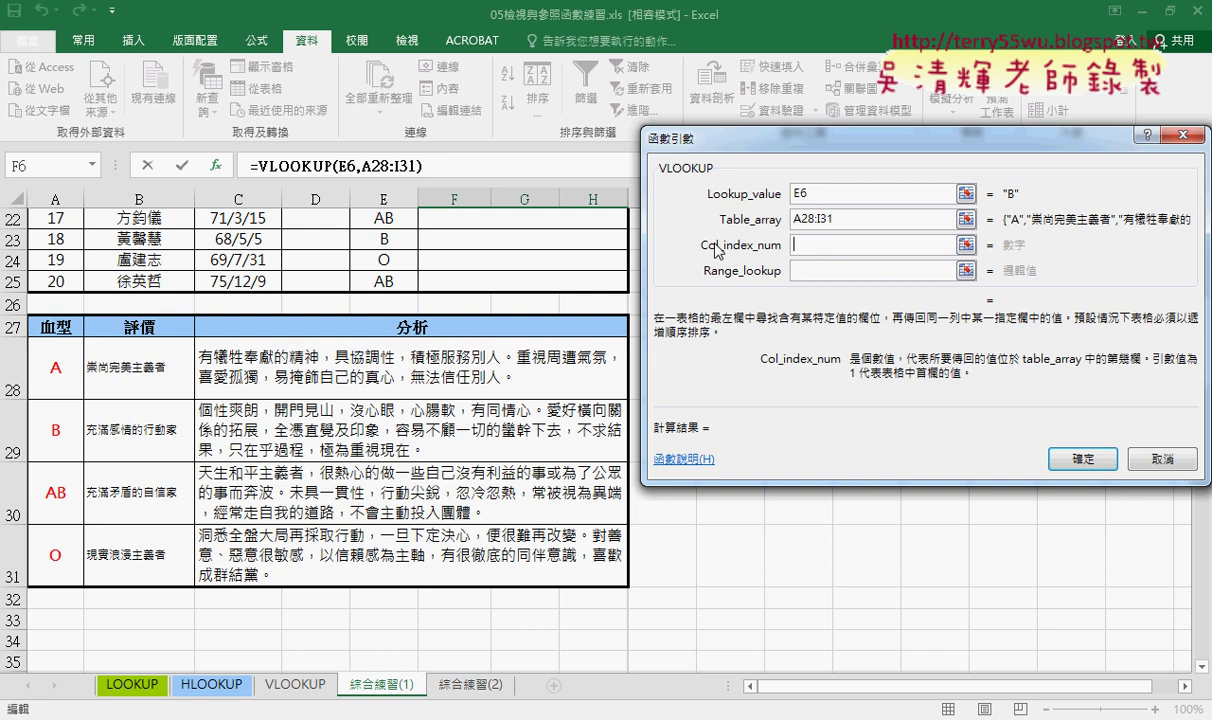
{"action": "type", "text": "3"}
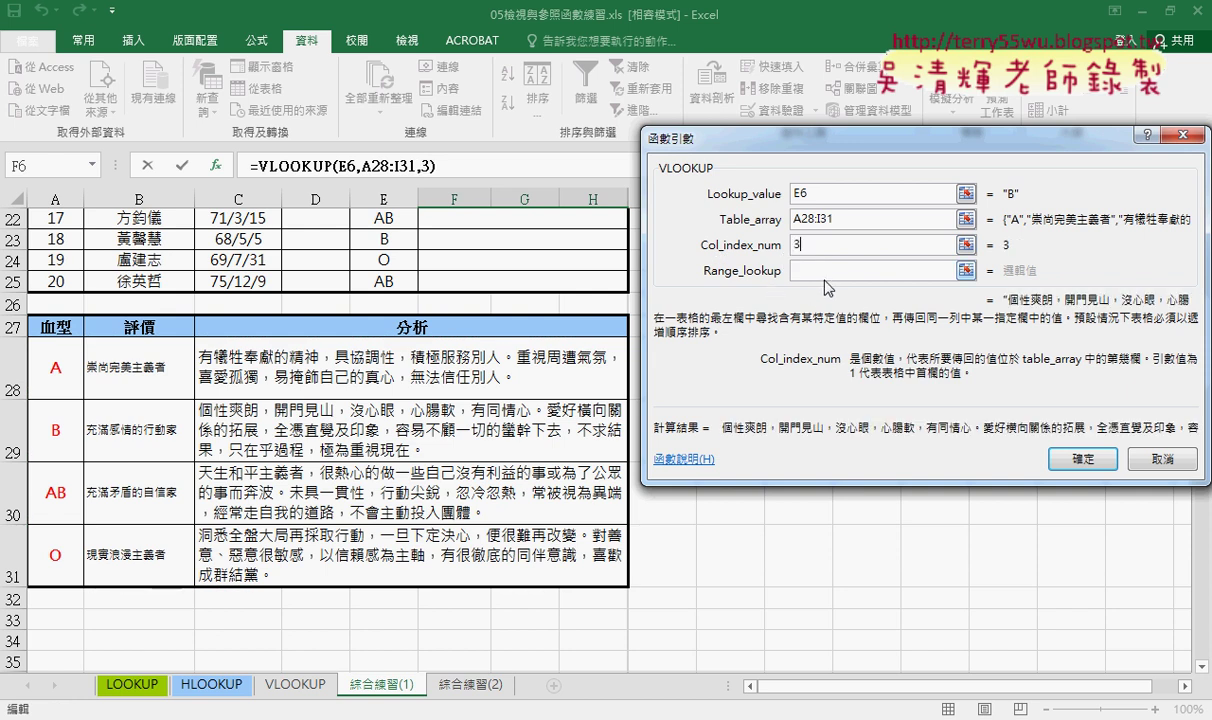
{"action": "left_click", "coordinate": [828, 272]}
{"action": "type", "text": "0"}
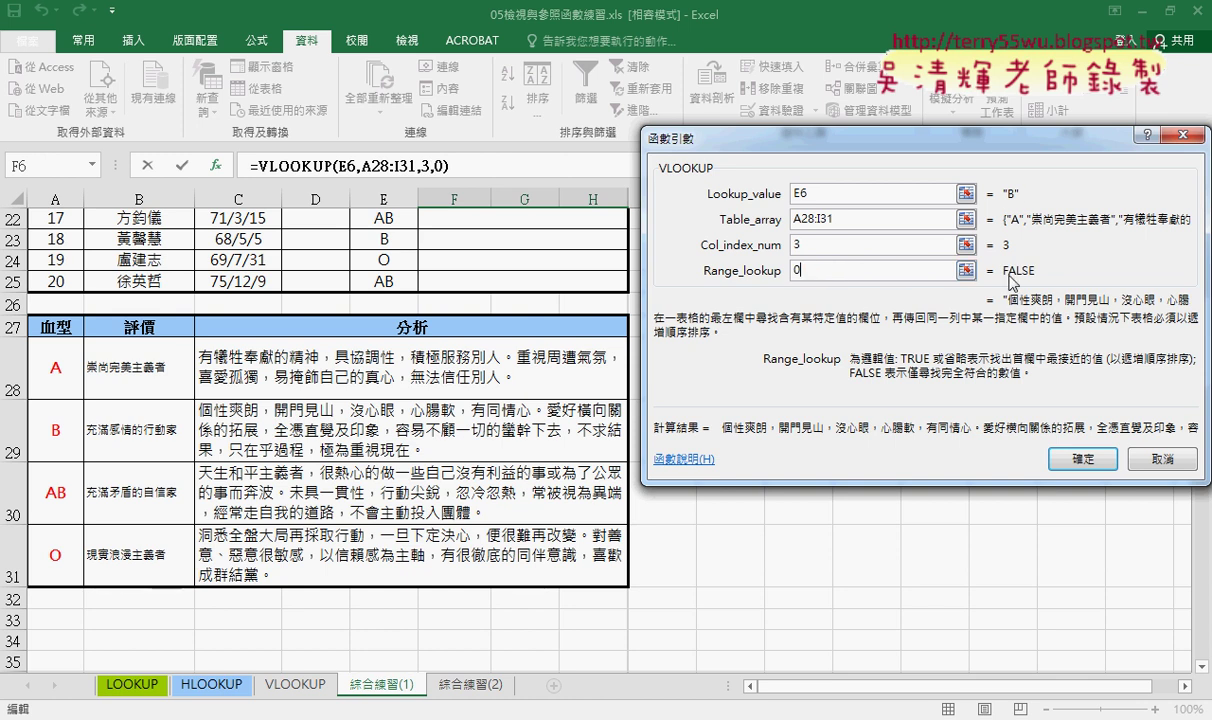
{"action": "left_click", "coordinate": [1084, 460]}
- Turn on 自動換列 for F6 in the 儲存格格式 dialog's 對齊方式 settings
{"action": "scroll", "coordinate": [537, 350], "scroll_direction": "up", "scroll_amount": 2}
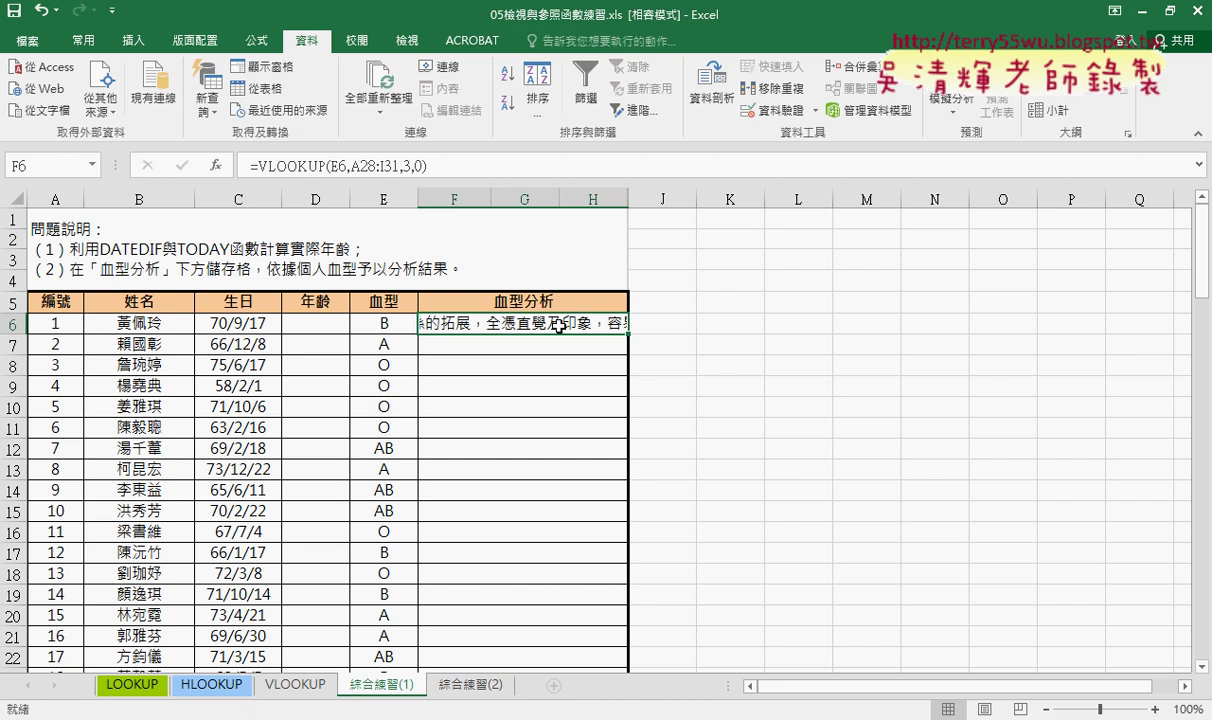
{"action": "right_click", "coordinate": [559, 326]}
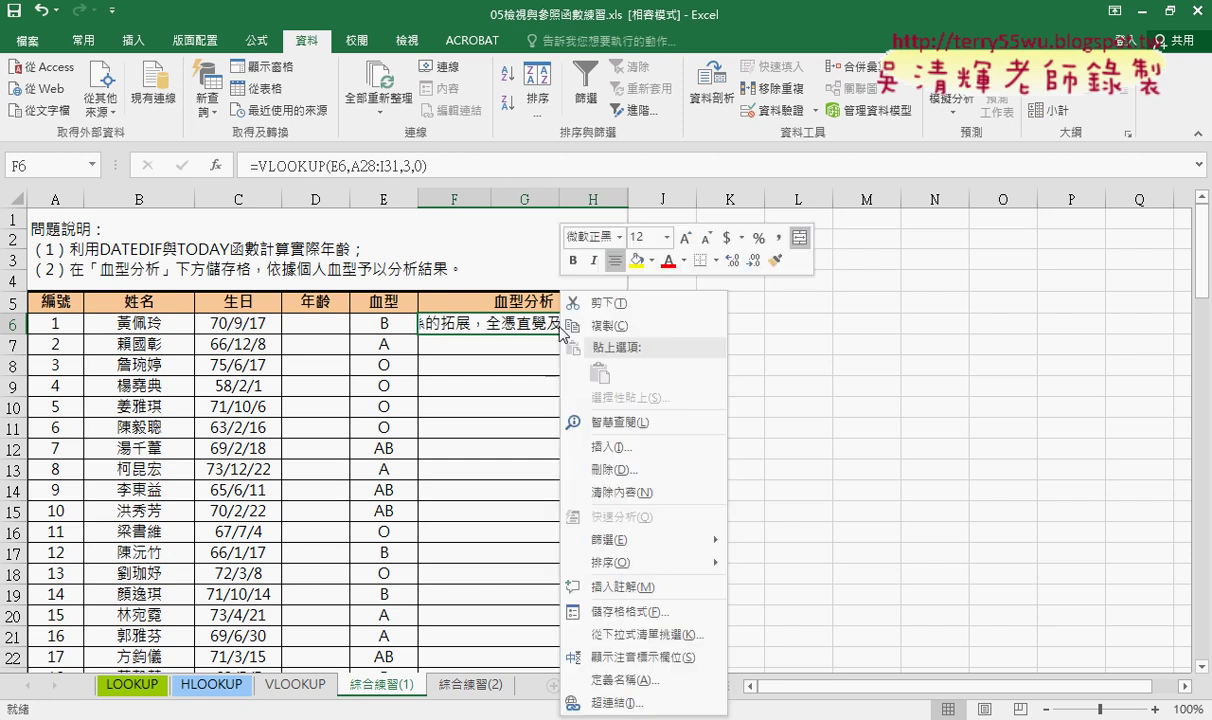
{"action": "left_click", "coordinate": [644, 610]}
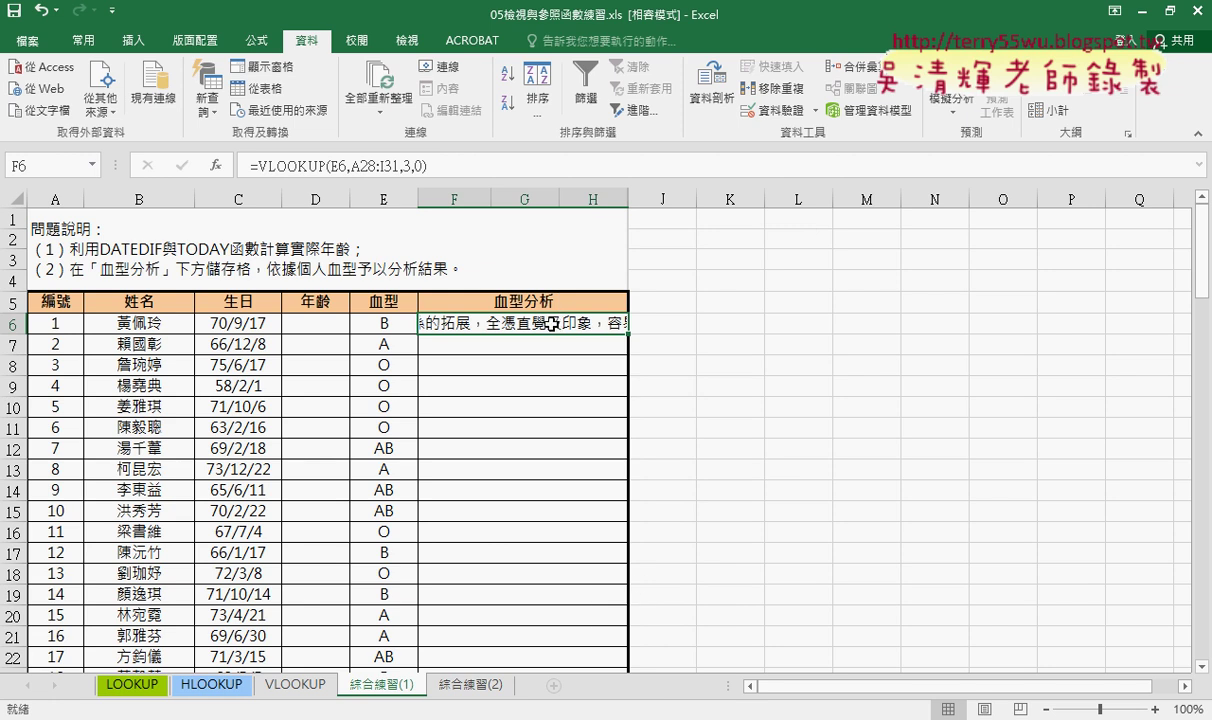
{"action": "left_click_drag", "start_coordinate": [630, 230], "coordinate": [905, 110]}
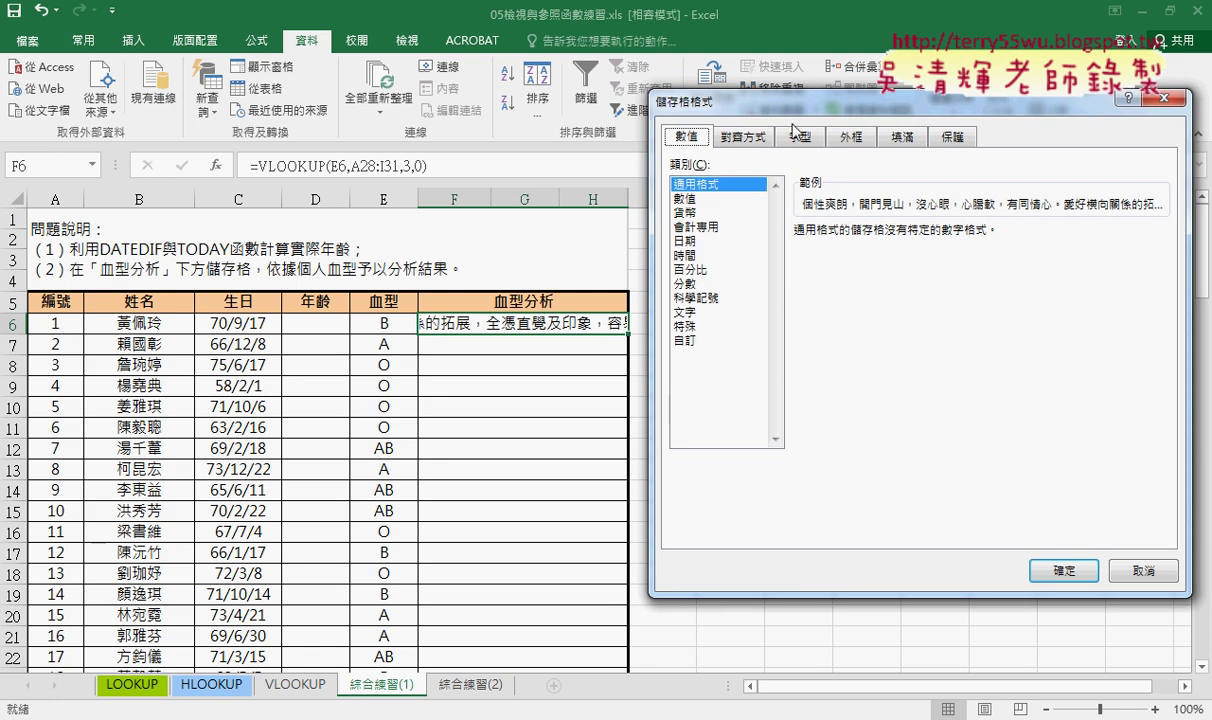
{"action": "left_click", "coordinate": [748, 140]}
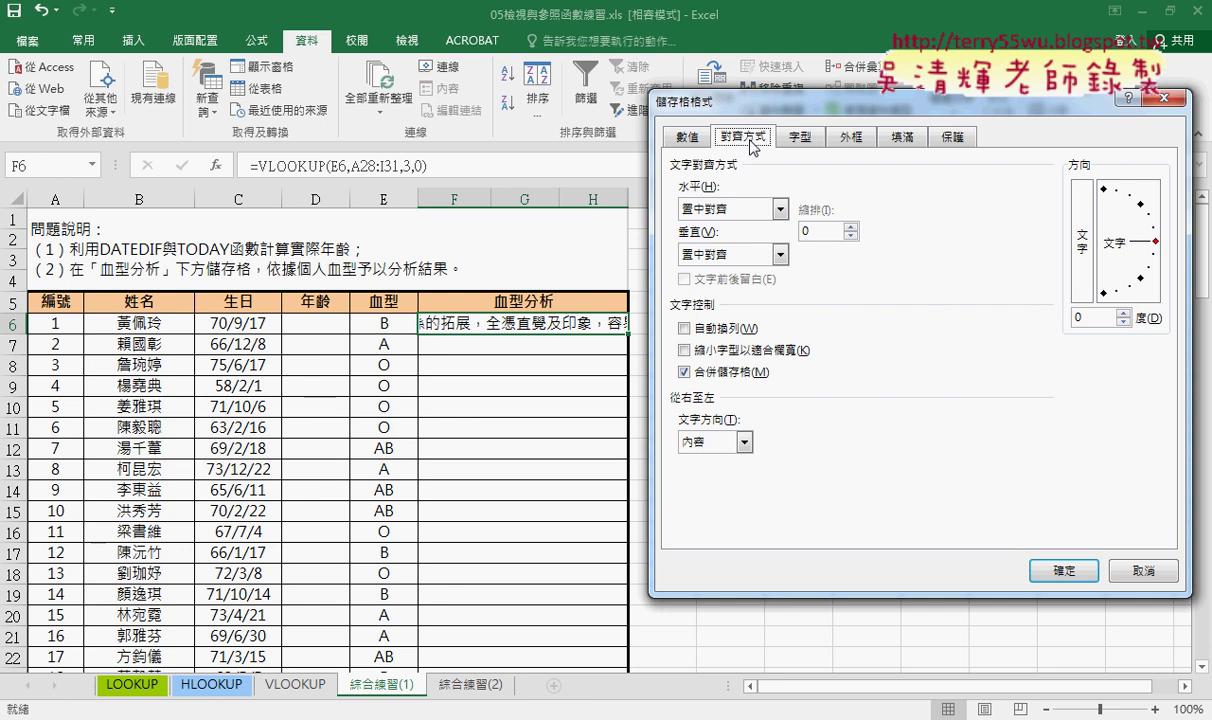
{"action": "left_click", "coordinate": [722, 329]}
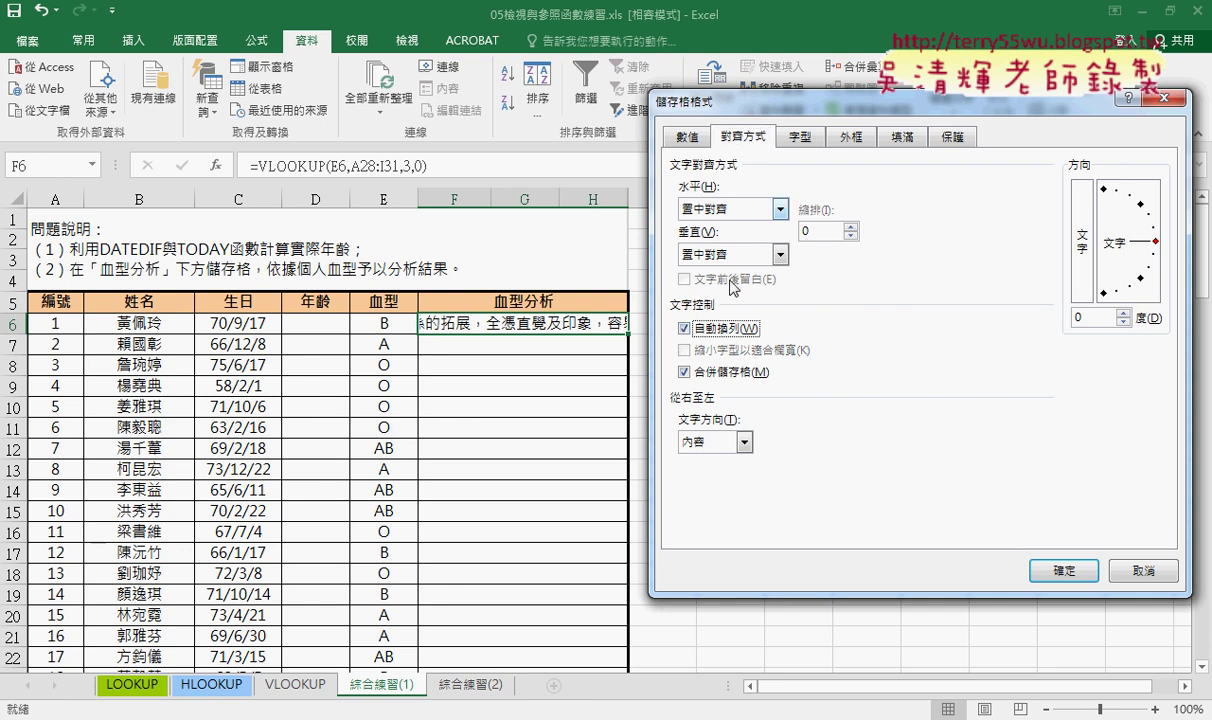
{"action": "left_click", "coordinate": [1075, 570]}
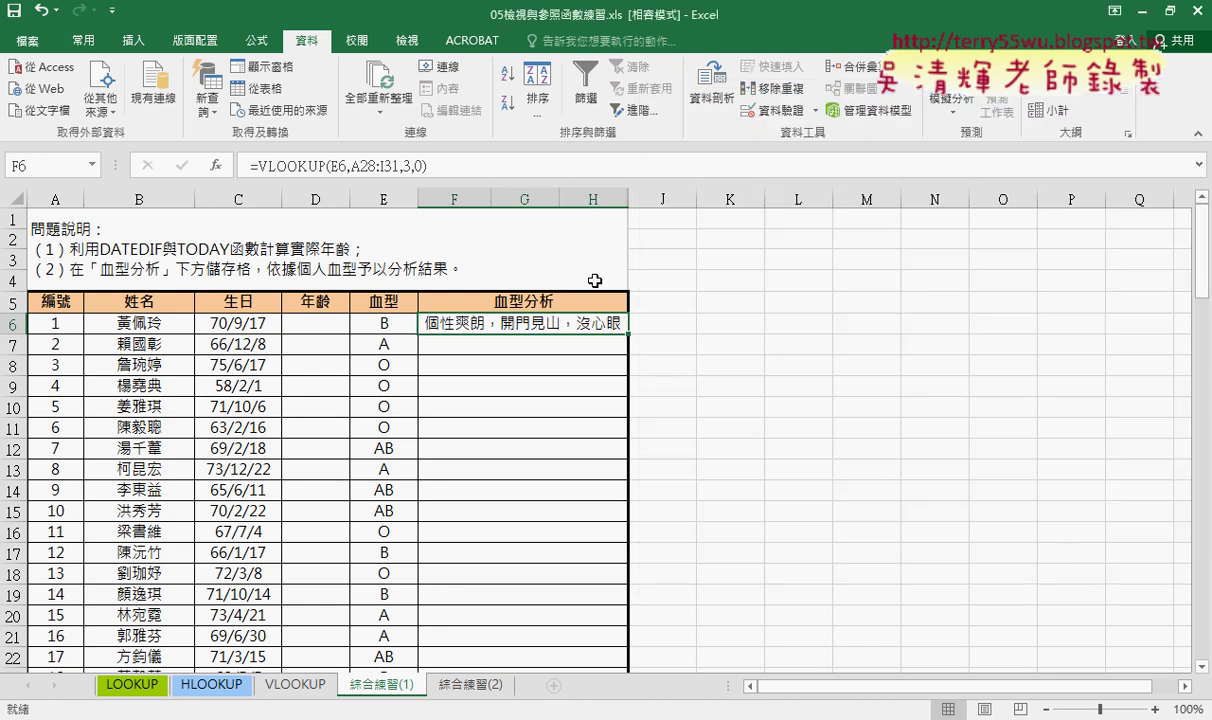
- Set F6's font size to 8 and resize row 6 to about 59.25 high
{"action": "left_click_drag", "start_coordinate": [11, 333], "coordinate": [11, 390]}
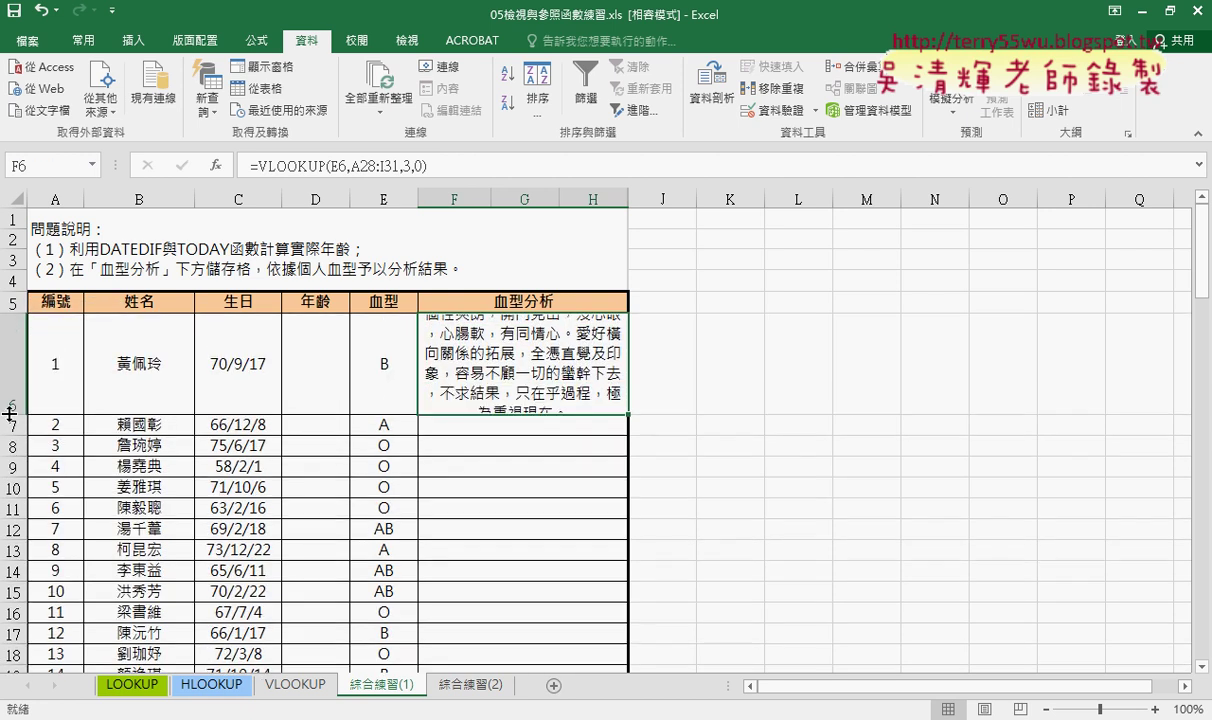
{"action": "left_click_drag", "start_coordinate": [11, 390], "coordinate": [7, 450]}
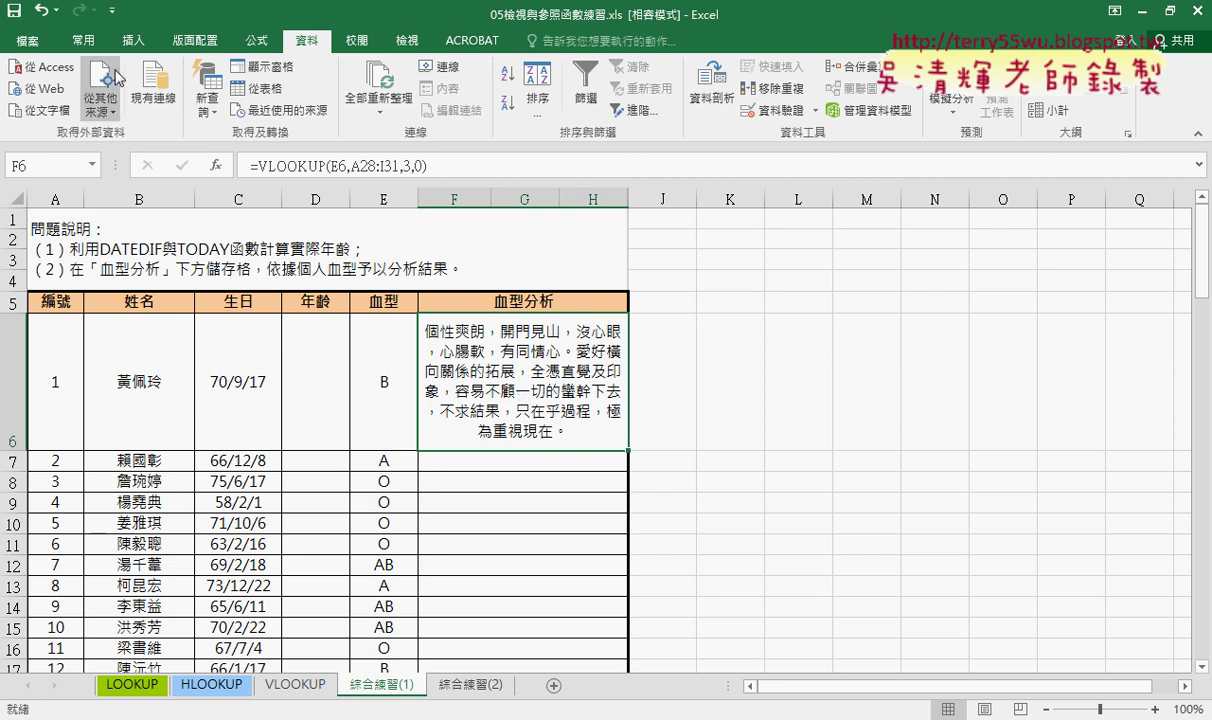
{"action": "left_click", "coordinate": [83, 40]}
{"action": "left_click", "coordinate": [265, 75]}
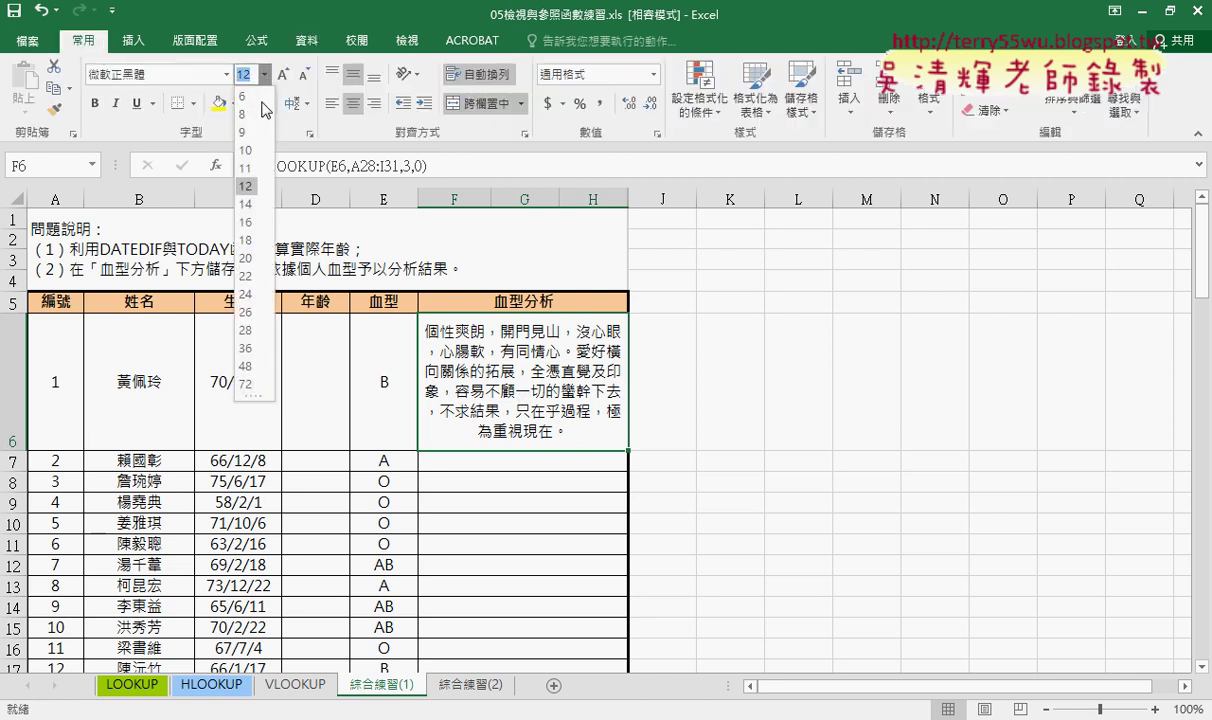
{"action": "left_click", "coordinate": [259, 123]}
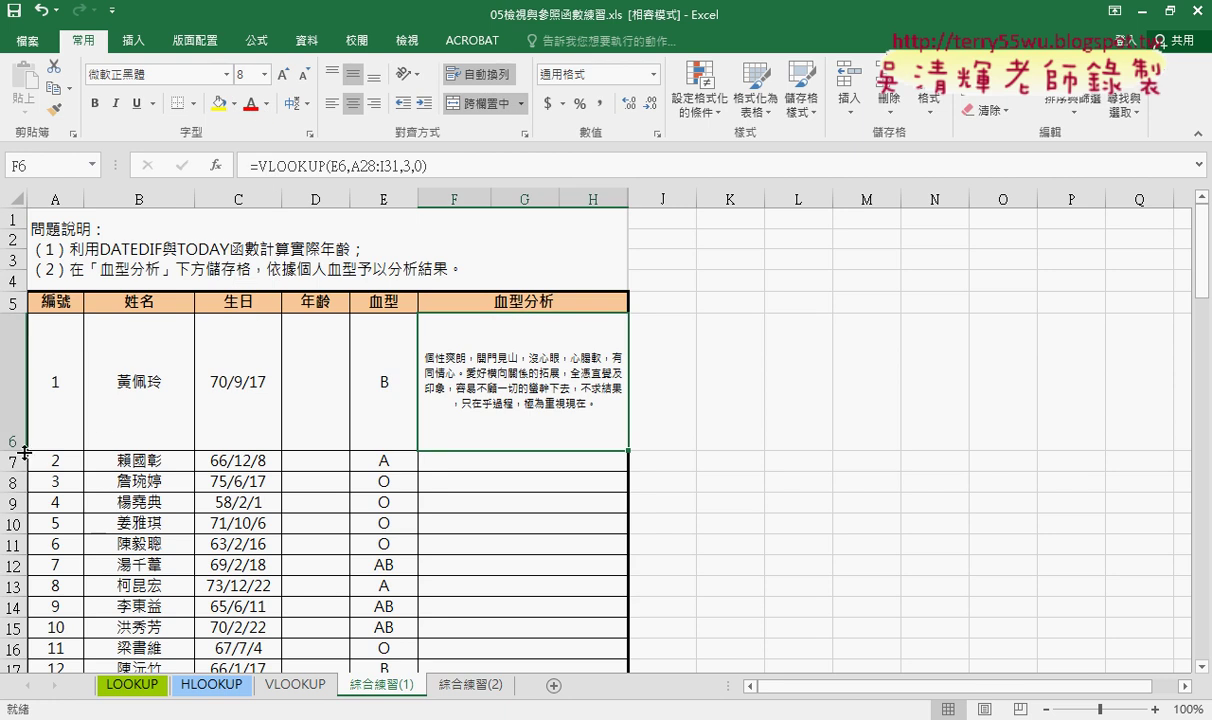
{"action": "mouse_move", "coordinate": [22, 450]}
{"action": "left_mouse_down"}
{"action": "mouse_move", "coordinate": [33, 396]}
{"action": "mouse_move", "coordinate": [15, 394]}
{"action": "left_mouse_up"}
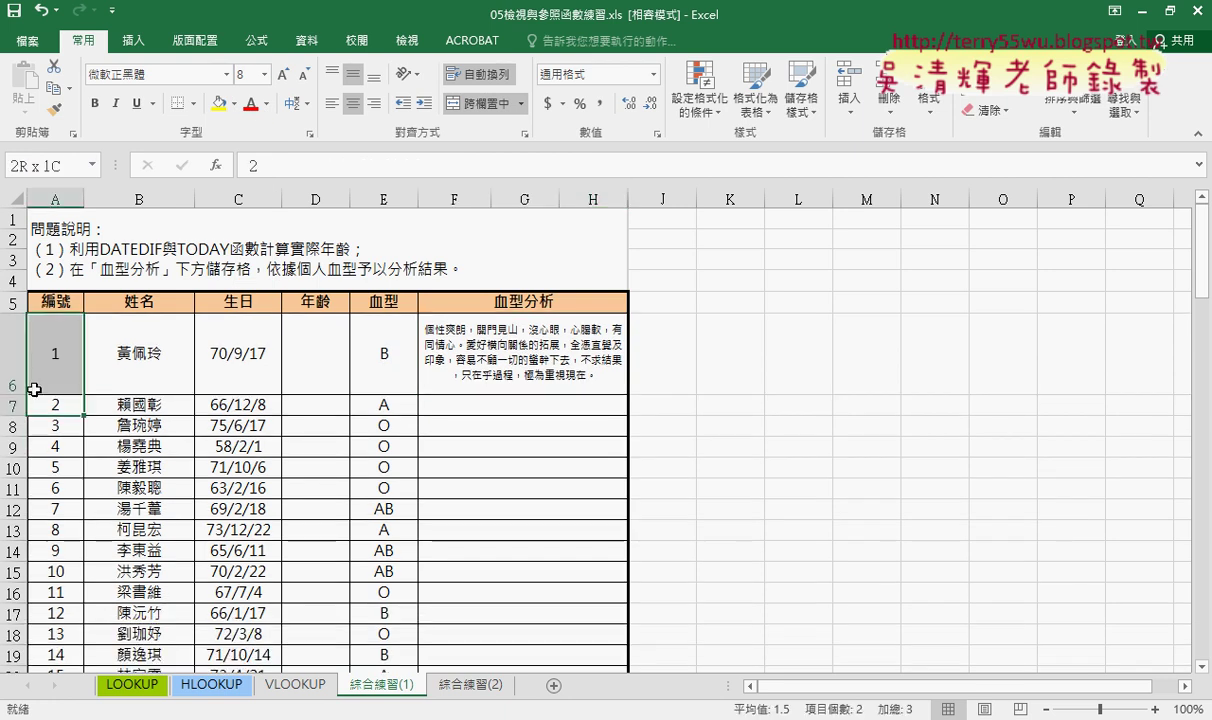
{"action": "left_click", "coordinate": [15, 380]}
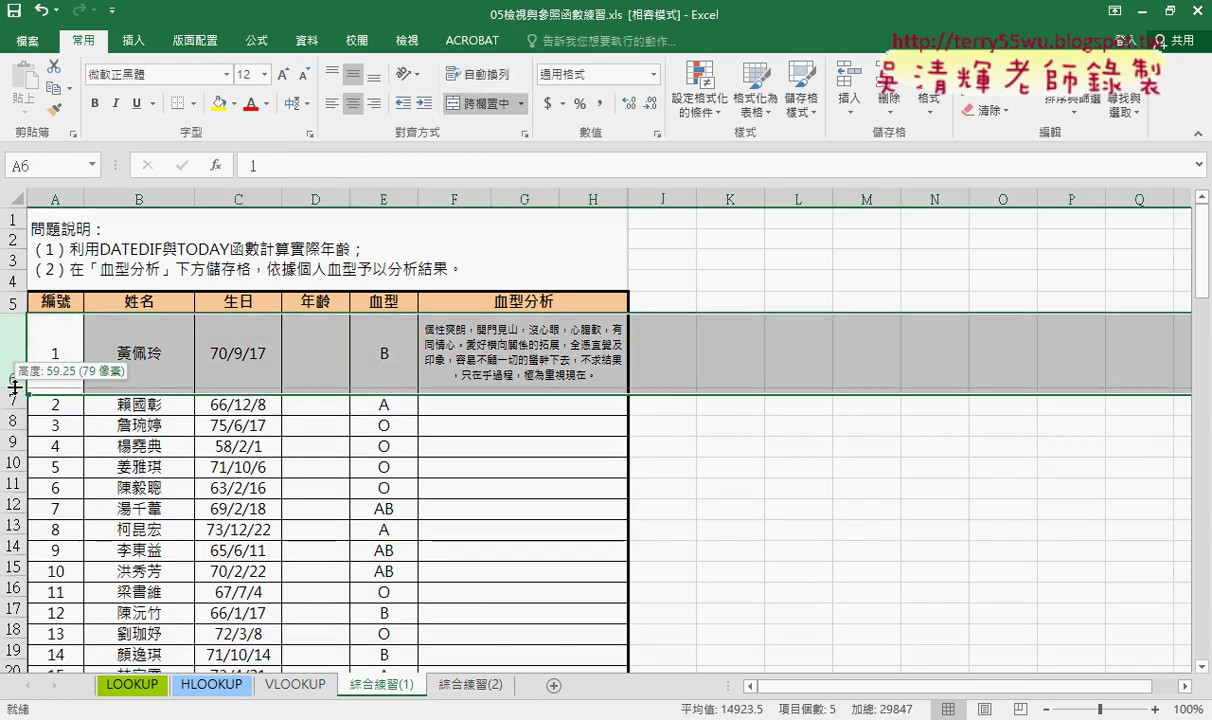
{"action": "left_click_drag", "start_coordinate": [15, 393], "coordinate": [15, 387]}
- Uncheck 自動換列 for F6, then select row headers 6 through 25
{"action": "left_click", "coordinate": [549, 341]}
{"action": "right_click", "coordinate": [549, 341]}
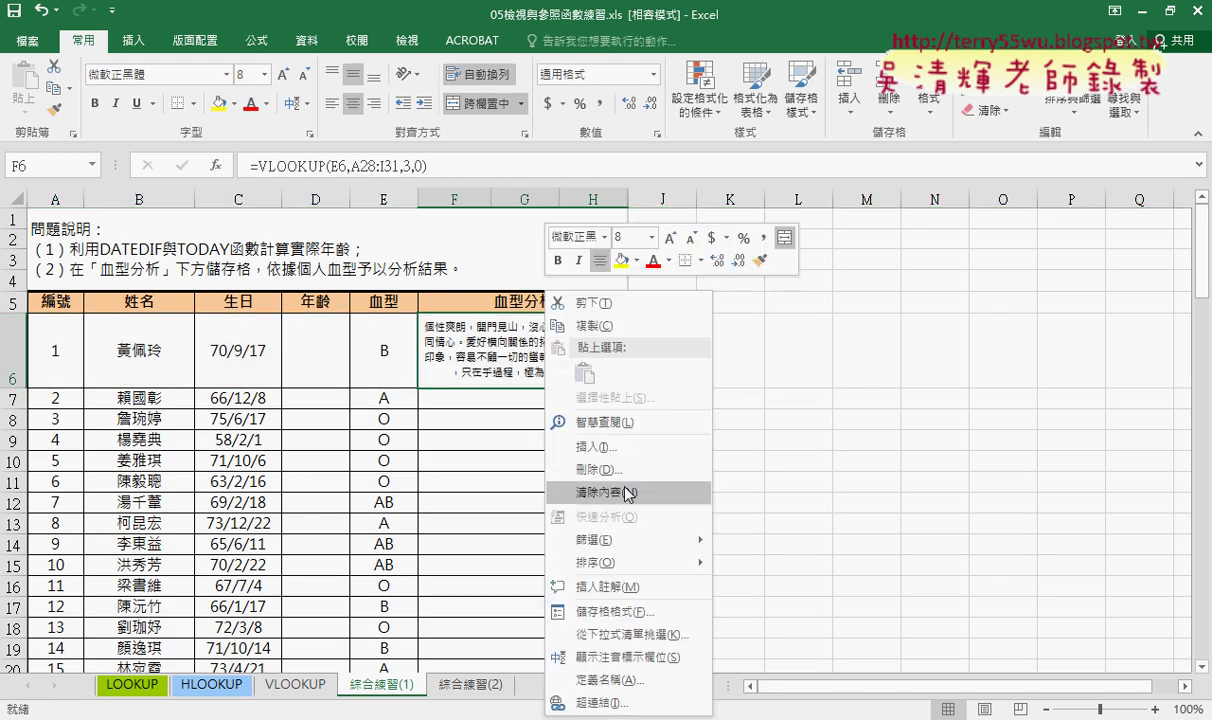
{"action": "left_click", "coordinate": [603, 590]}
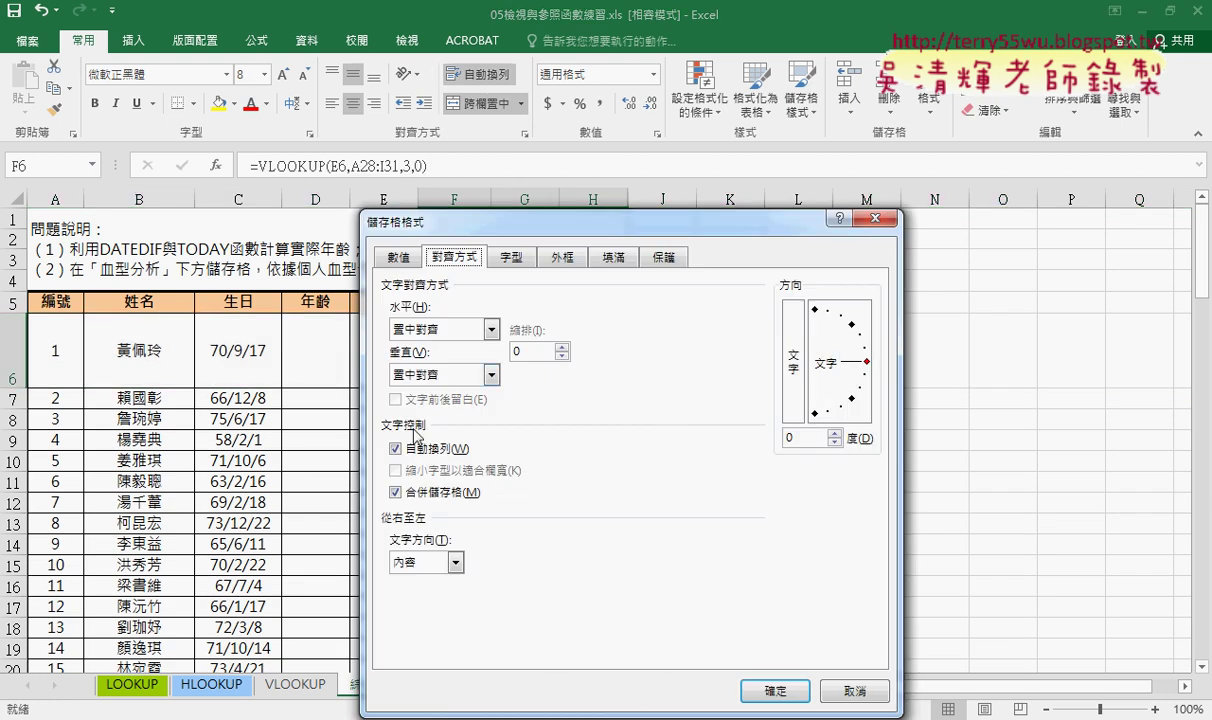
{"action": "left_click", "coordinate": [396, 449]}
{"action": "left_click", "coordinate": [776, 691]}
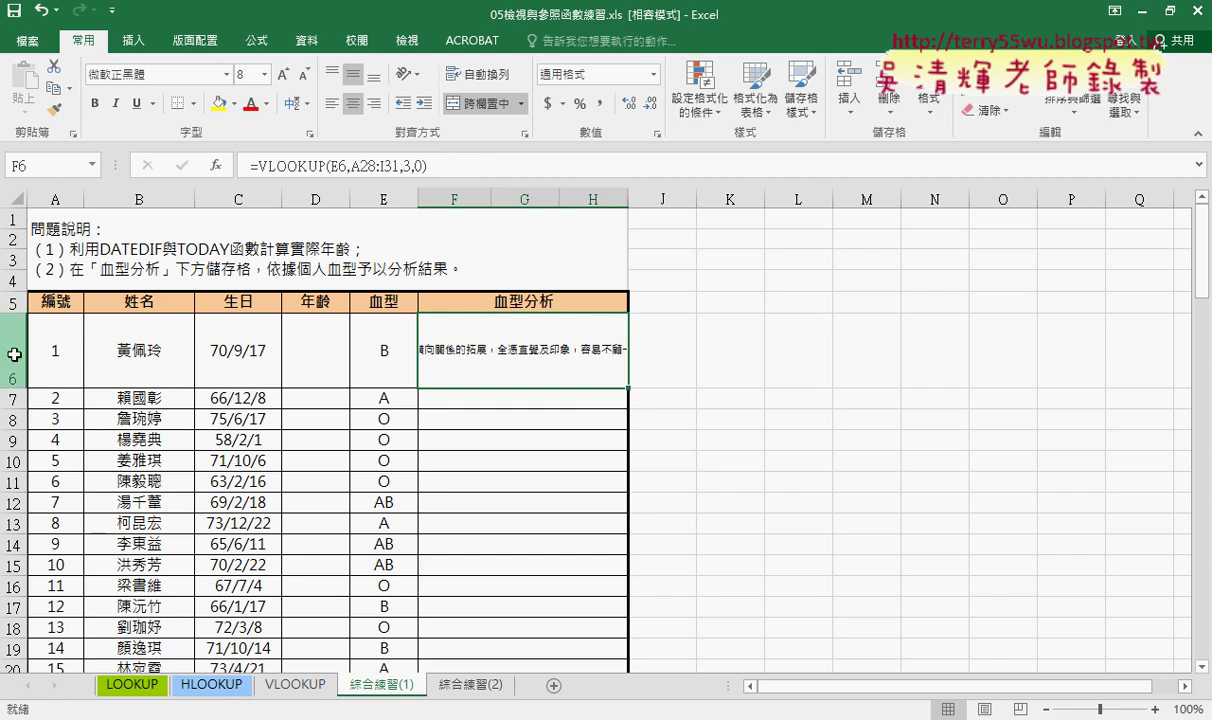
{"action": "left_click_drag", "start_coordinate": [14, 354], "coordinate": [28, 592]}
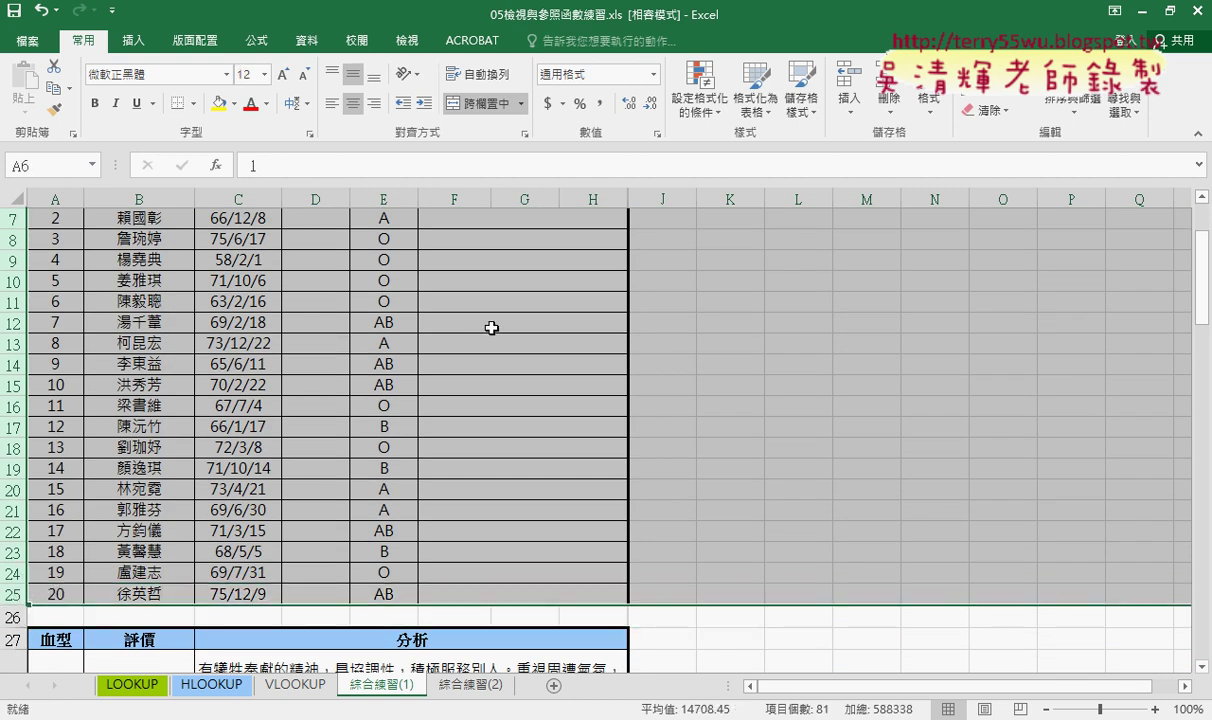
- Set rows 6–25 to a 列高 of 60, then select the analysis cells from F6 down
{"action": "scroll", "coordinate": [432, 337], "scroll_direction": "up", "scroll_amount": 2}
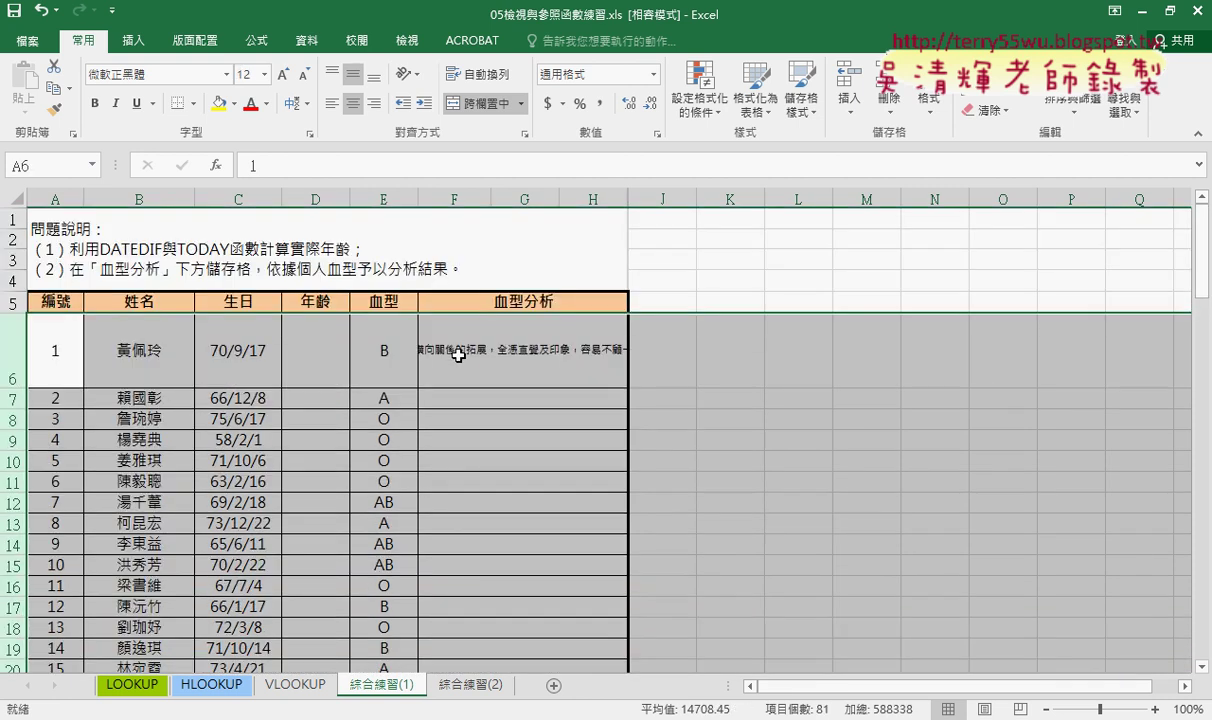
{"action": "left_click", "coordinate": [30, 370]}
{"action": "mouse_move", "coordinate": [21, 389]}
{"action": "left_mouse_down"}
{"action": "mouse_move", "coordinate": [52, 581]}
{"action": "mouse_move", "coordinate": [20, 596]}
{"action": "left_mouse_up"}
{"action": "right_click", "coordinate": [401, 351]}
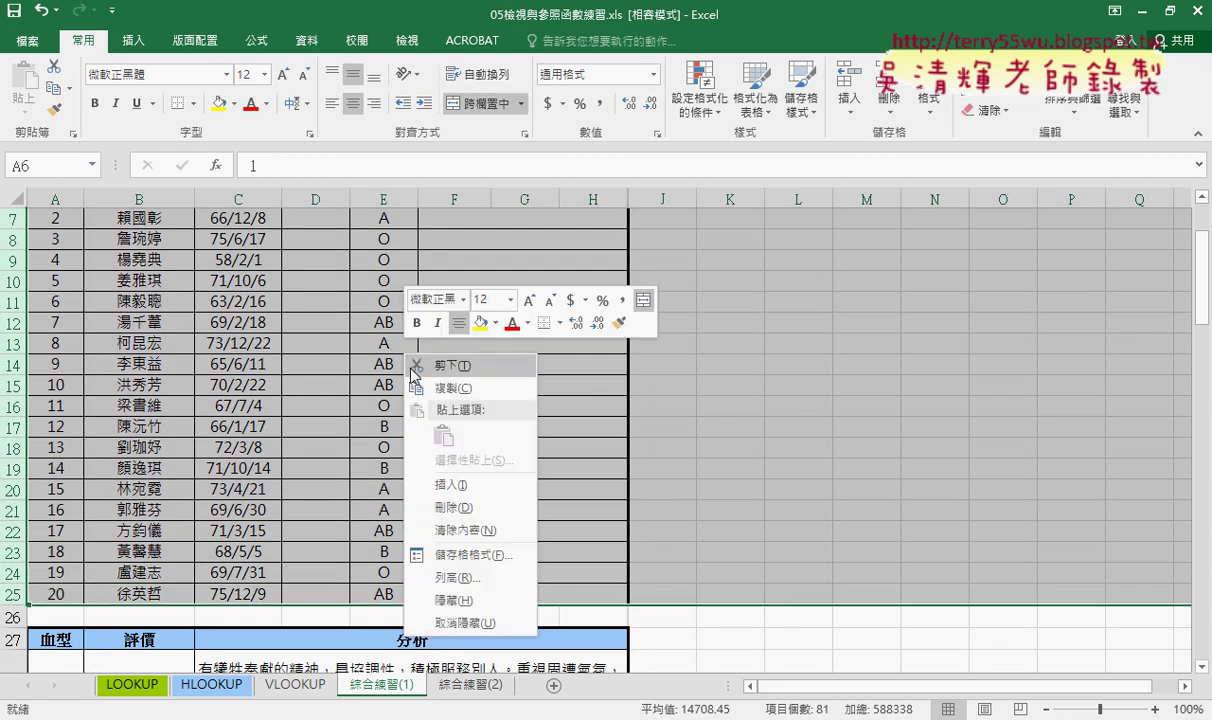
{"action": "left_click", "coordinate": [462, 578]}
{"action": "type", "text": "60"}
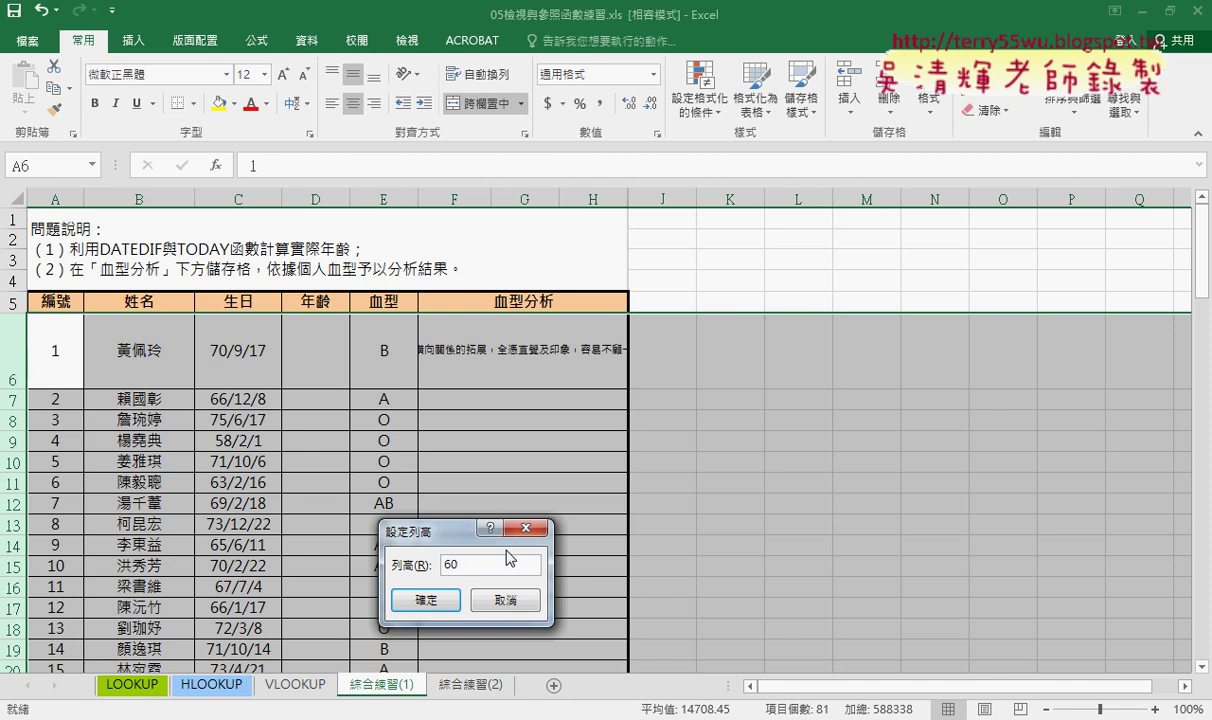
{"action": "key", "text": "Return"}
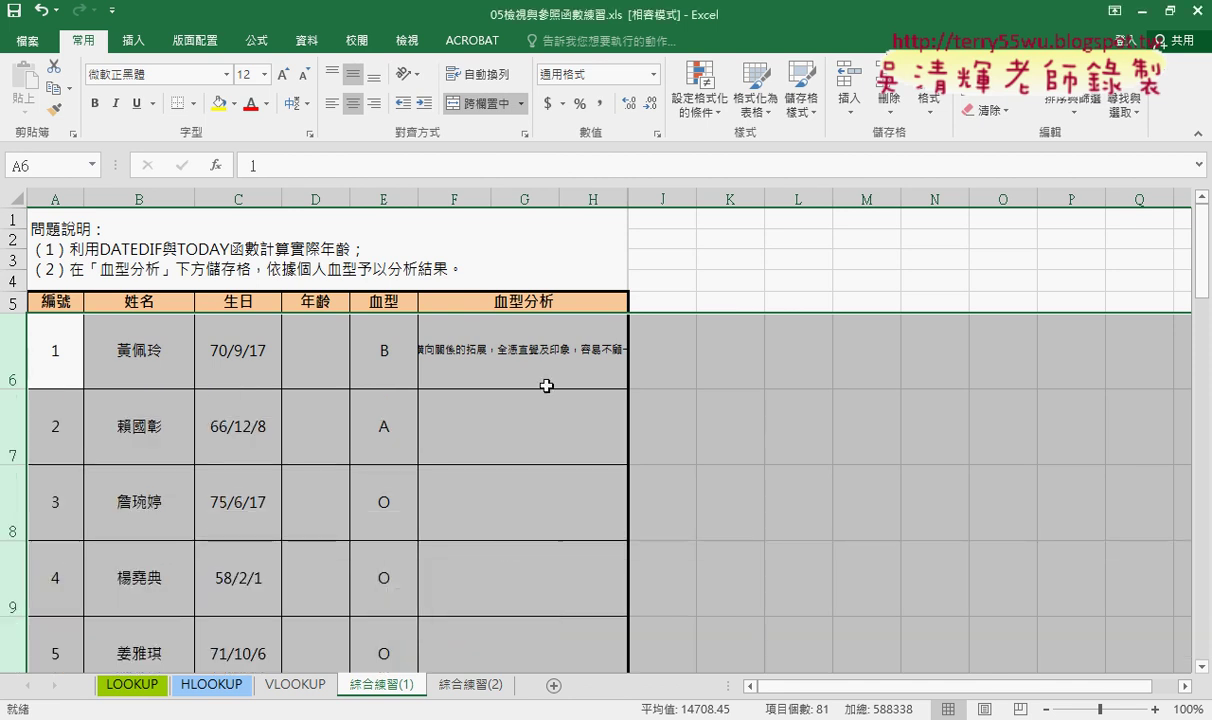
{"action": "mouse_move", "coordinate": [541, 354]}
{"action": "left_mouse_down"}
{"action": "mouse_move", "coordinate": [559, 652]}
{"action": "mouse_move", "coordinate": [577, 520]}
{"action": "left_mouse_up"}
- Turn 自動換列 back on for the selected analysis cells
{"action": "right_click", "coordinate": [563, 421]}
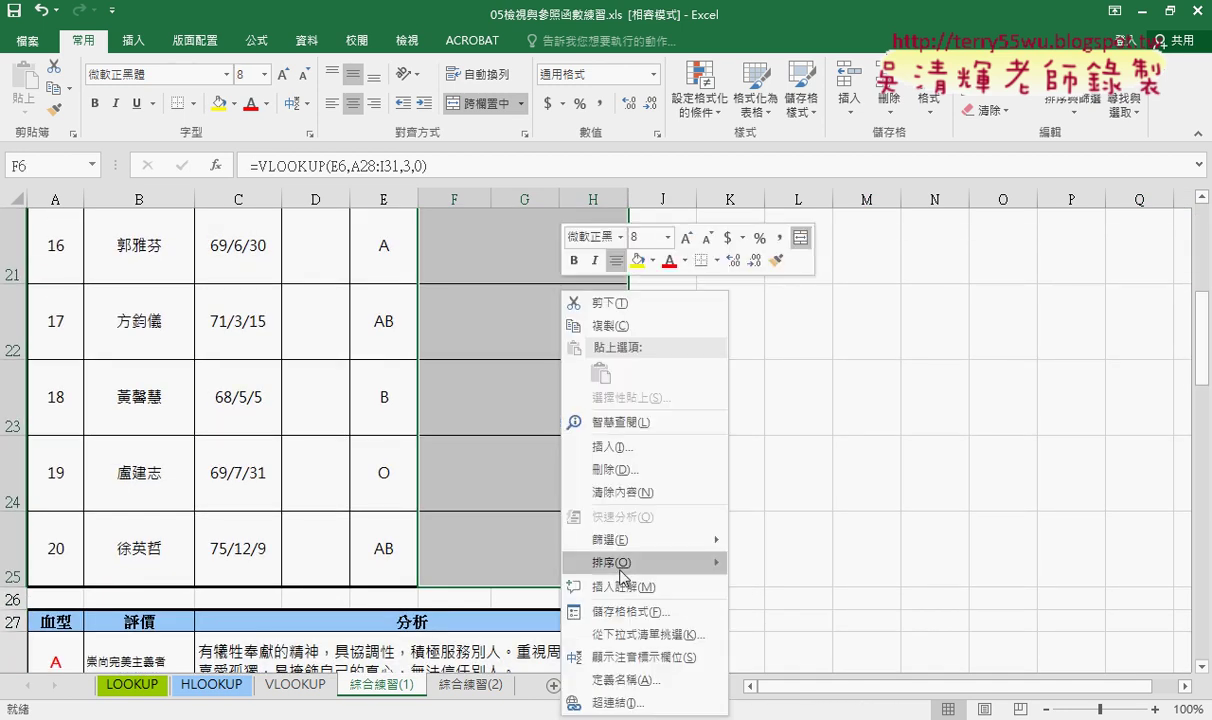
{"action": "left_click", "coordinate": [600, 611]}
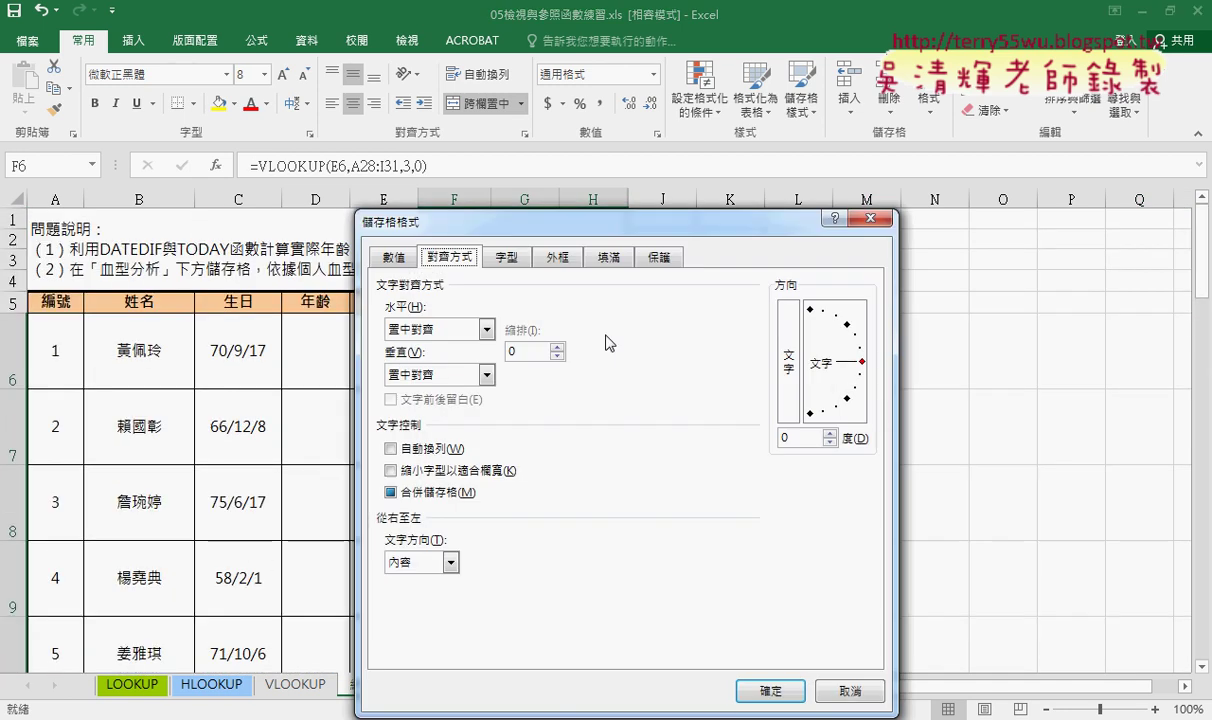
{"action": "left_click", "coordinate": [390, 449]}
{"action": "left_click", "coordinate": [768, 690]}
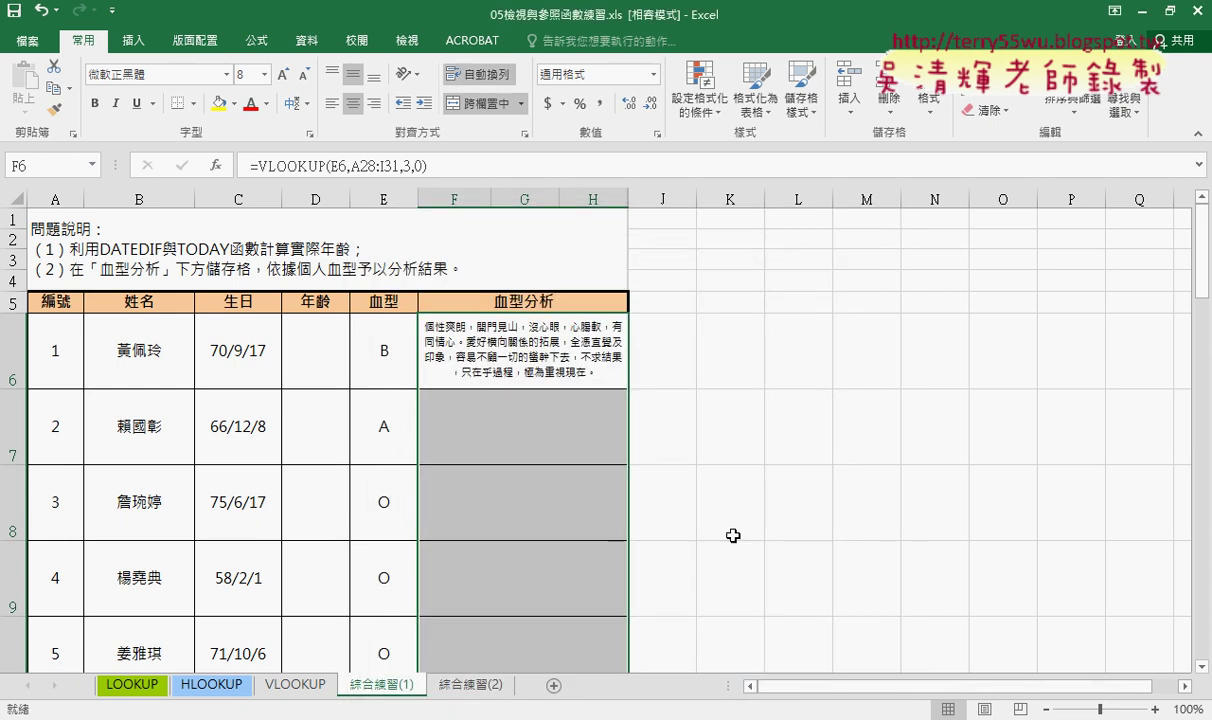
- Left-align the wrapped analysis text in F6
{"action": "left_click", "coordinate": [265, 75]}
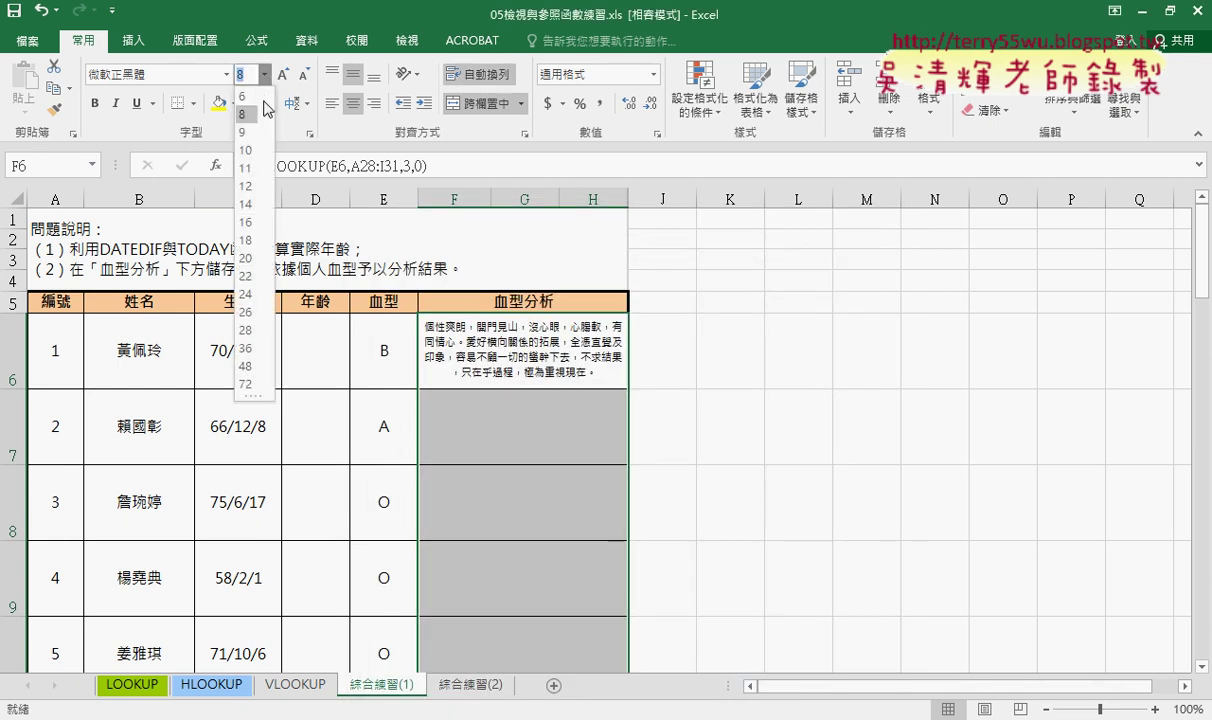
{"action": "left_click", "coordinate": [250, 97]}
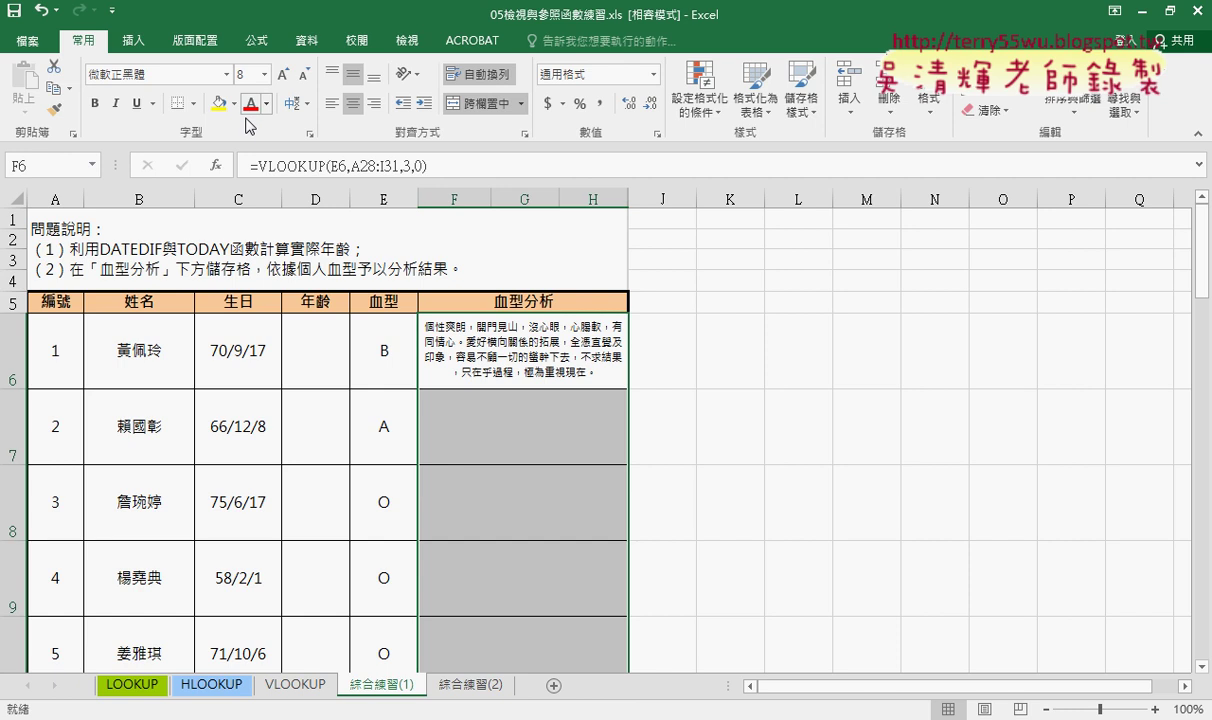
{"action": "left_click", "coordinate": [332, 104]}
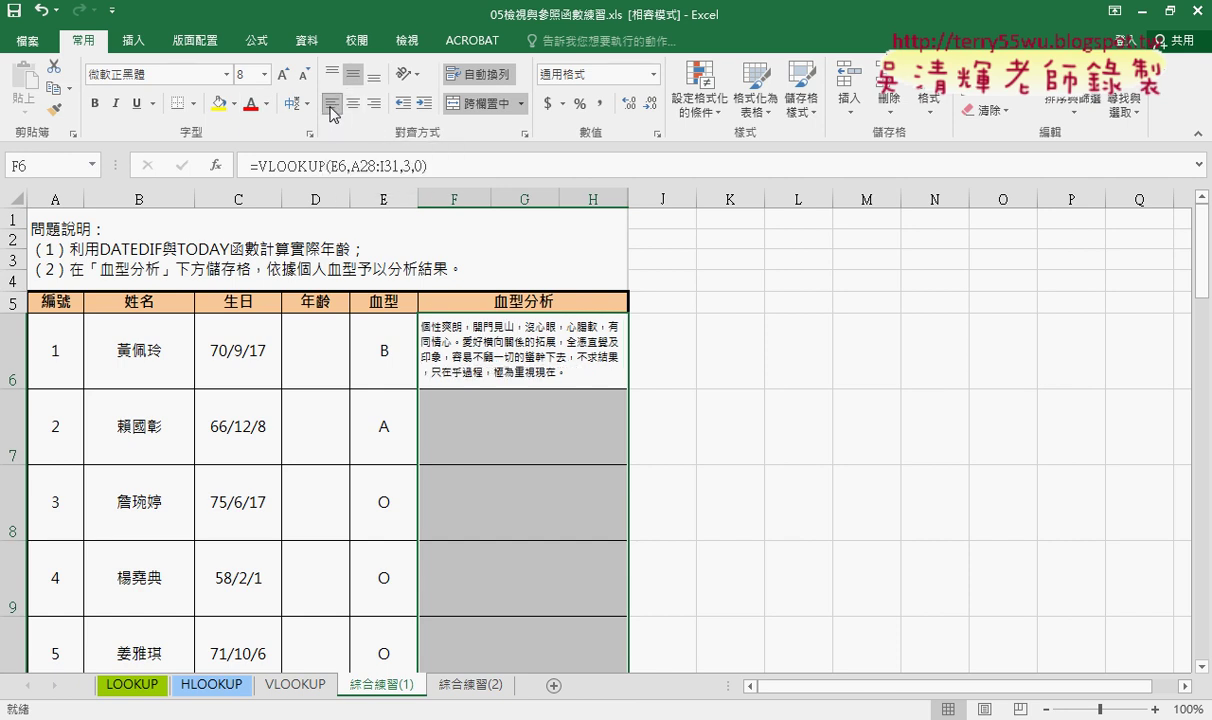
{"action": "left_click", "coordinate": [624, 376]}
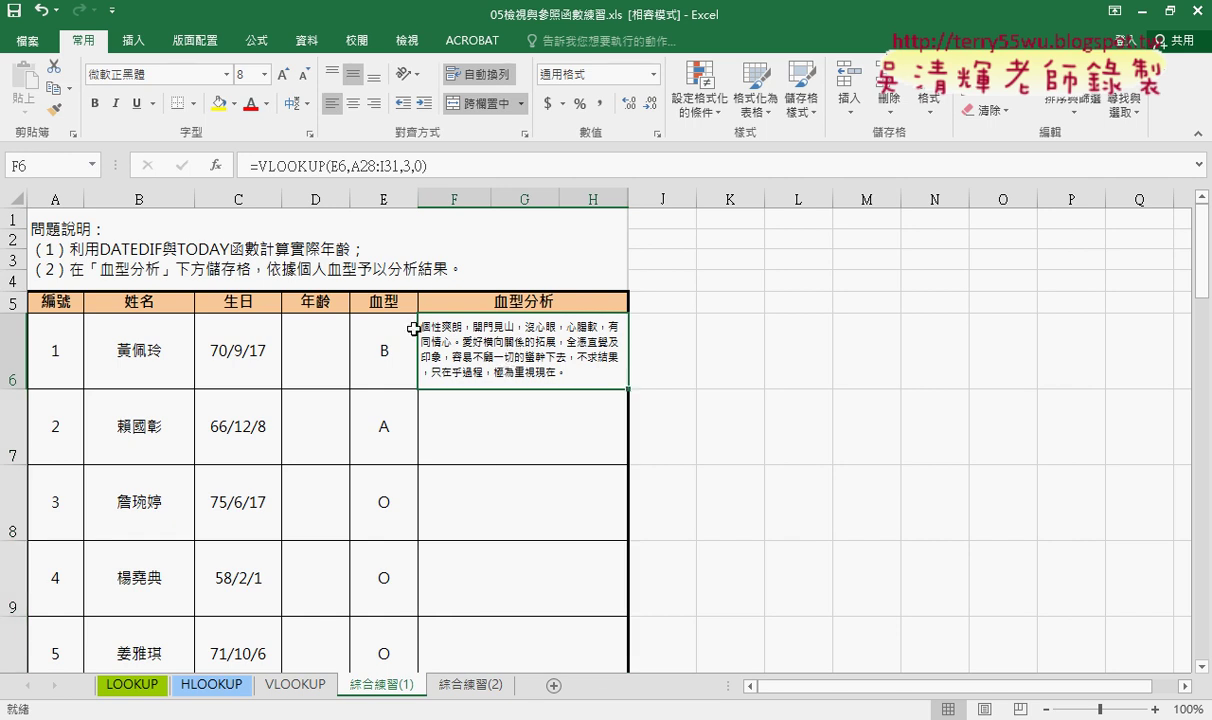
- Change F6's VLOOKUP references to E$6 and A$28:I$31
{"action": "left_click", "coordinate": [286, 168]}
{"action": "left_click", "coordinate": [215, 165]}
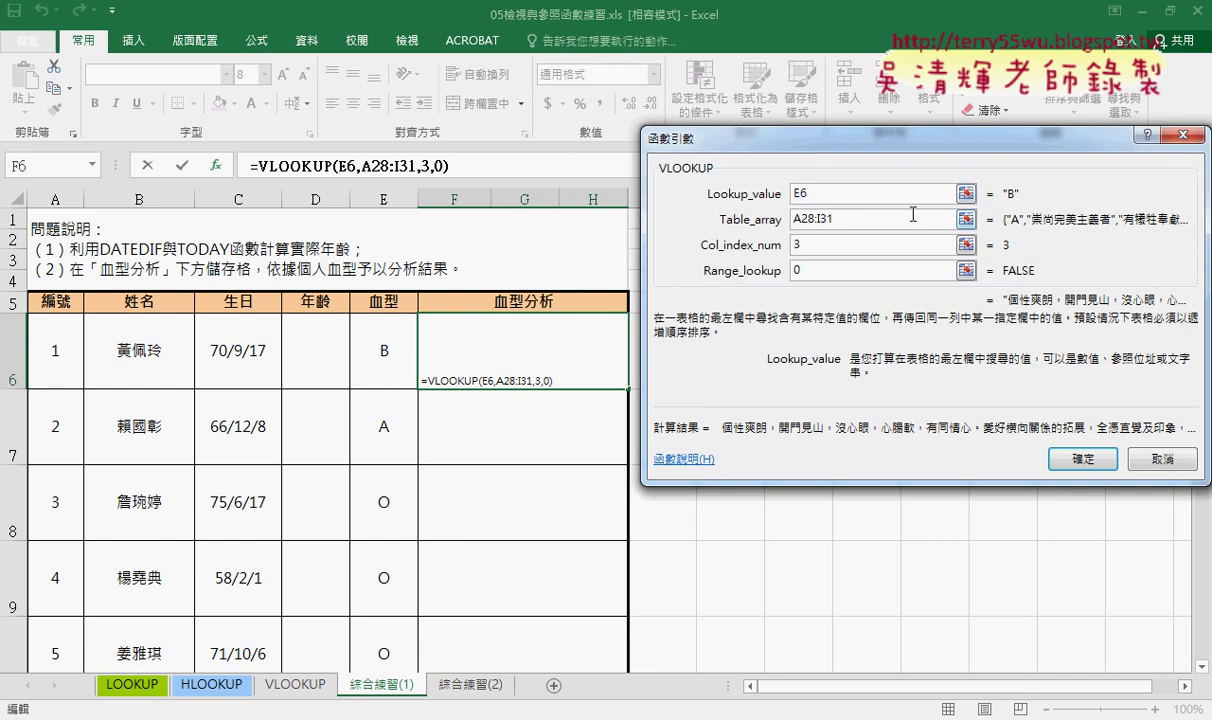
{"action": "type", "text": "$"}
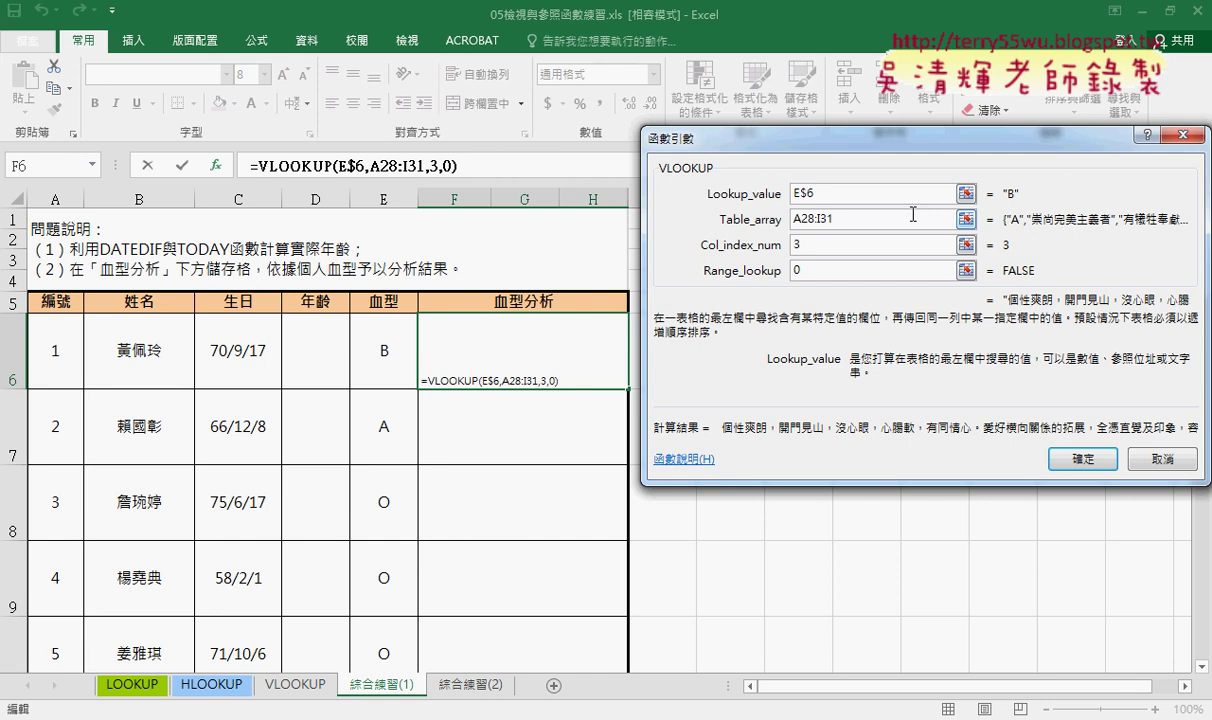
{"action": "left_click", "coordinate": [862, 219]}
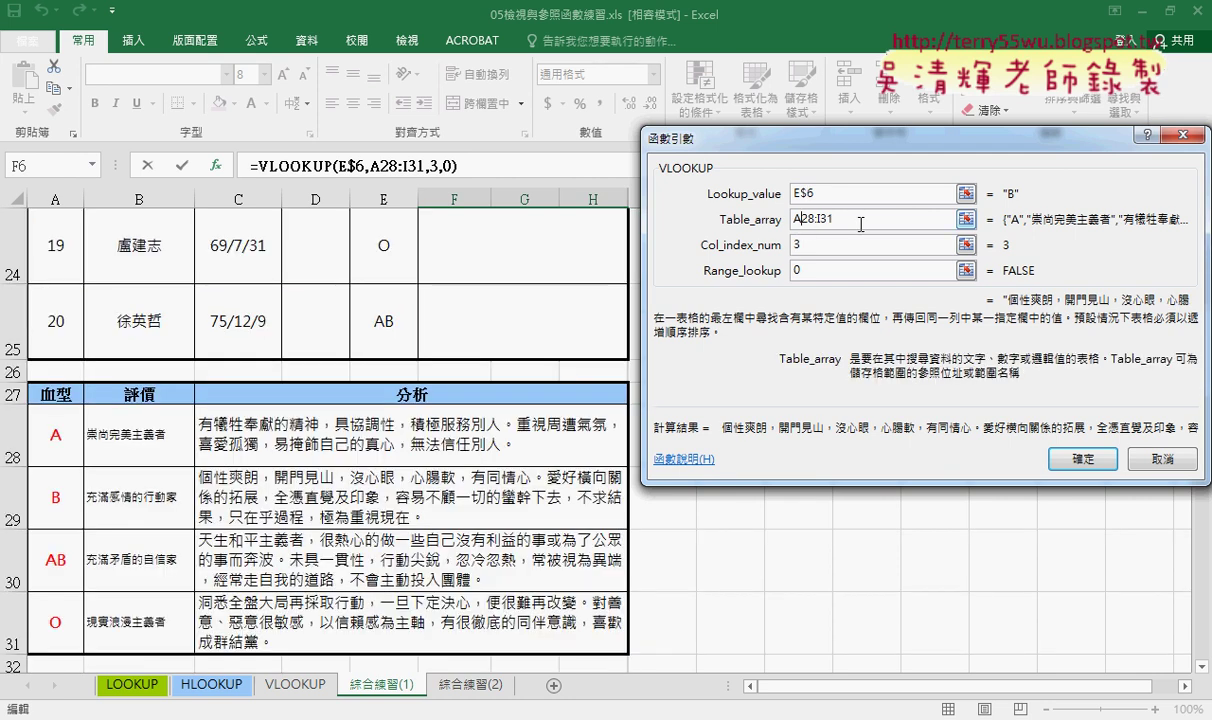
{"action": "type", "text": "$"}
{"action": "key", "text": "Left"}
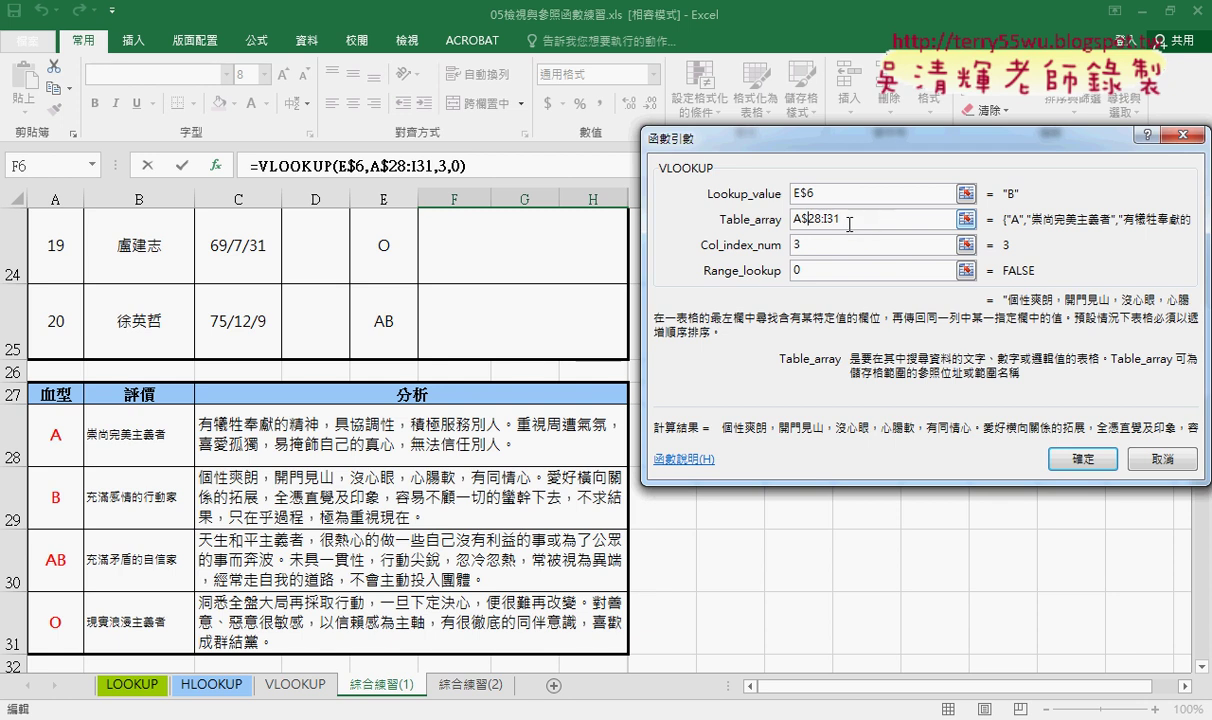
{"action": "key", "text": "Left"}
{"action": "type", "text": "$"}
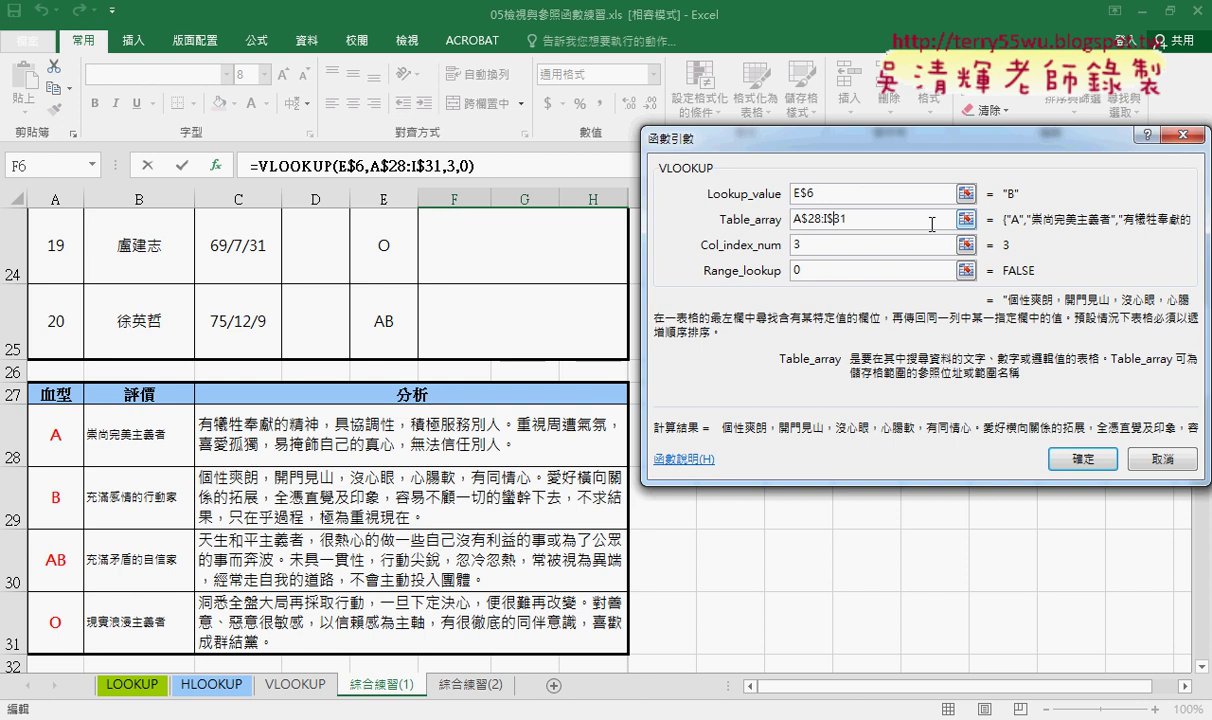
{"action": "left_click", "coordinate": [1072, 459]}
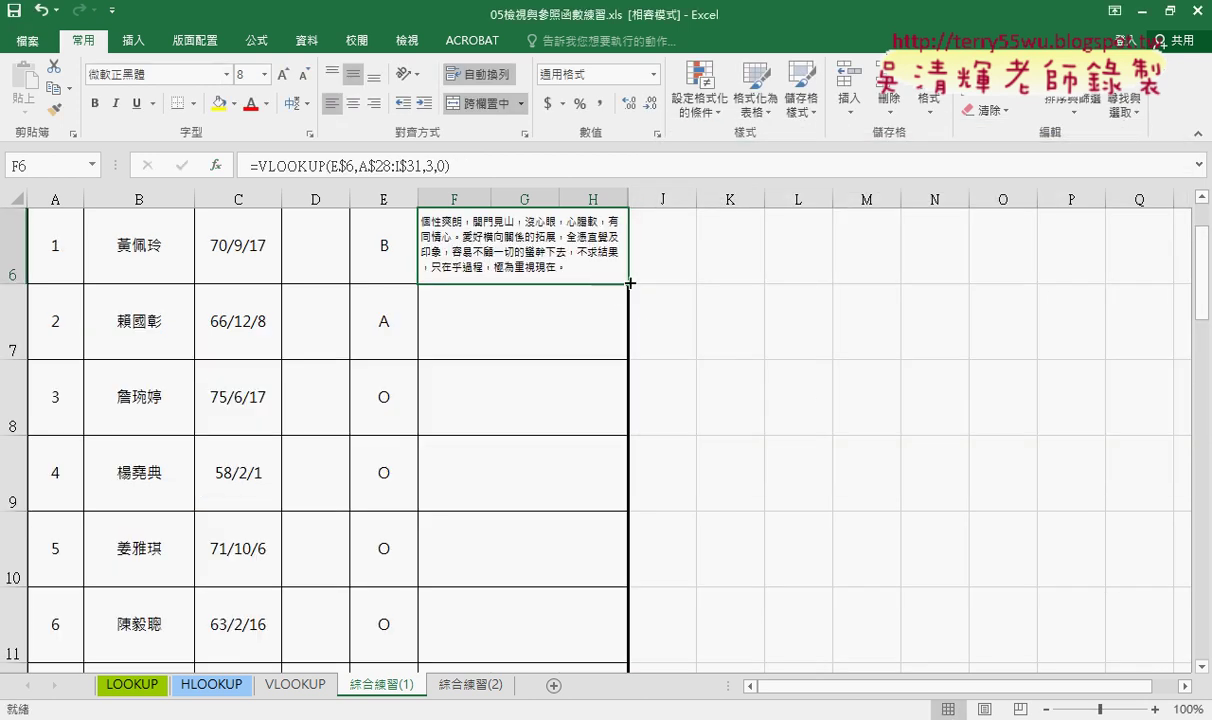
- Fill F6's formula down through F25
{"action": "mouse_move", "coordinate": [628, 327]}
{"action": "left_mouse_down"}
{"action": "mouse_move", "coordinate": [594, 507]}
{"action": "mouse_move", "coordinate": [630, 582]}
{"action": "left_mouse_up"}
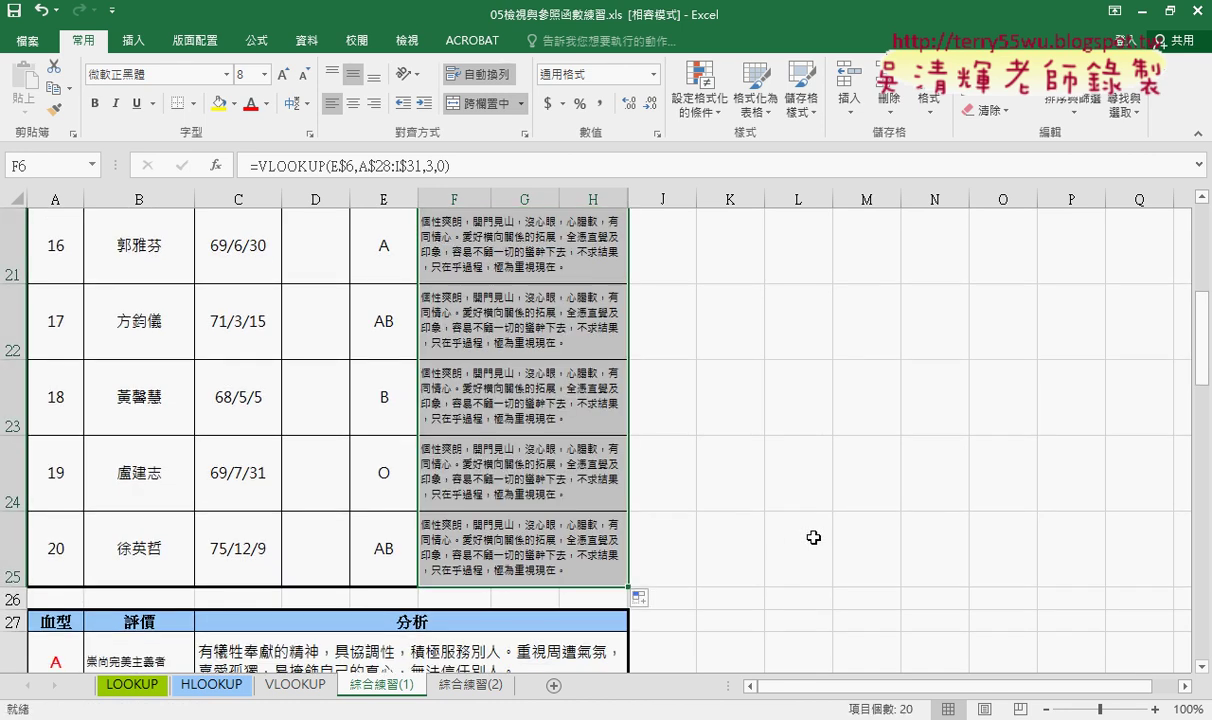
{"action": "scroll", "coordinate": [815, 538], "scroll_direction": "up", "scroll_amount": 2}
{"action": "scroll", "coordinate": [815, 538], "scroll_direction": "up", "scroll_amount": 5}
- Check F7's copied formula, then reopen F6's VLOOKUP Function Arguments dialog
{"action": "left_click", "coordinate": [730, 440]}
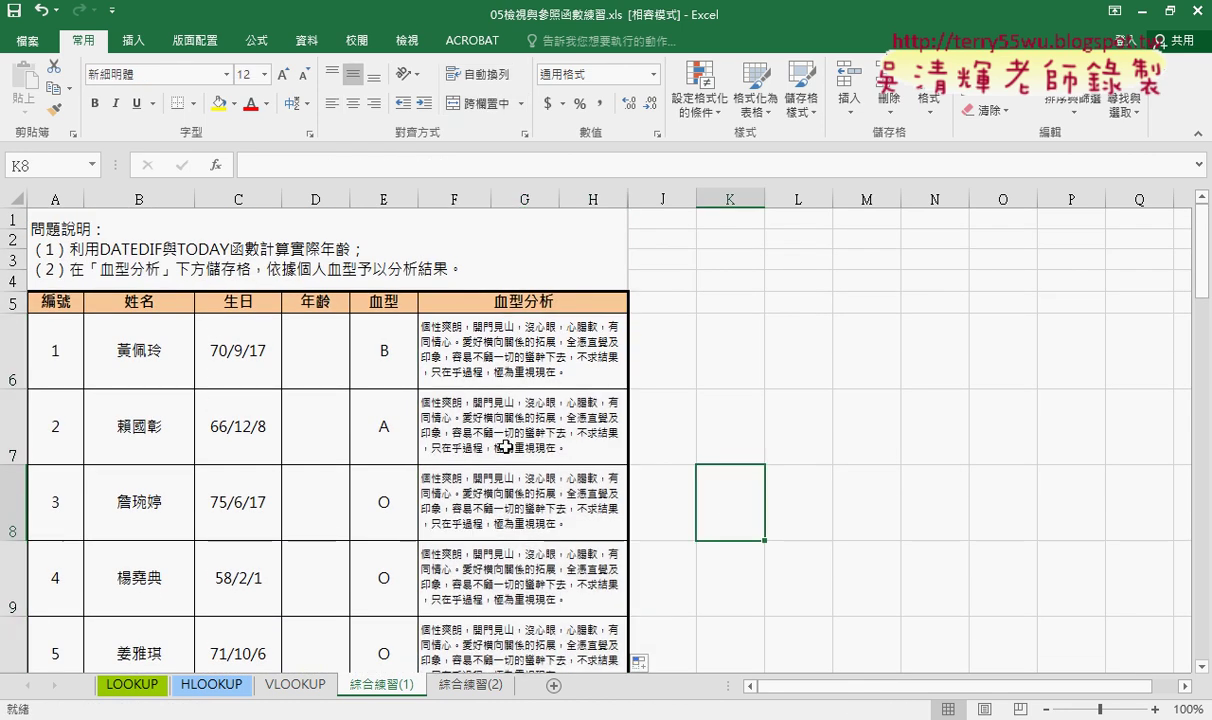
{"action": "left_click", "coordinate": [452, 447]}
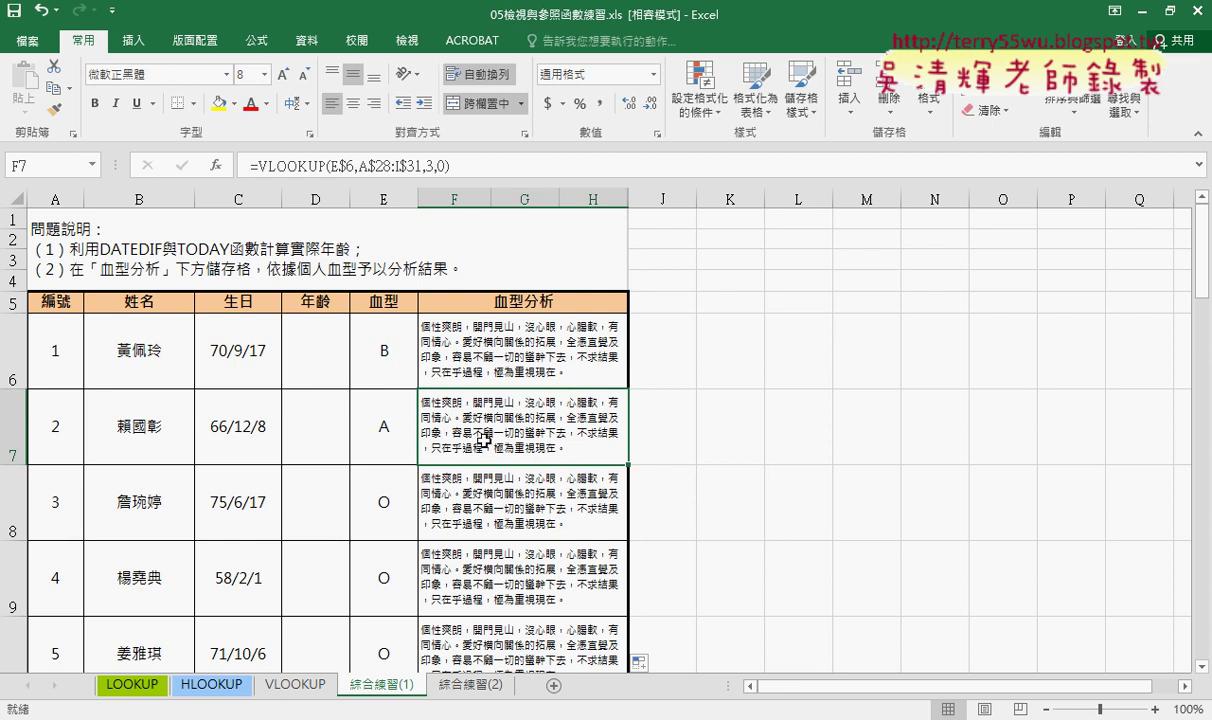
{"action": "left_click", "coordinate": [472, 360]}
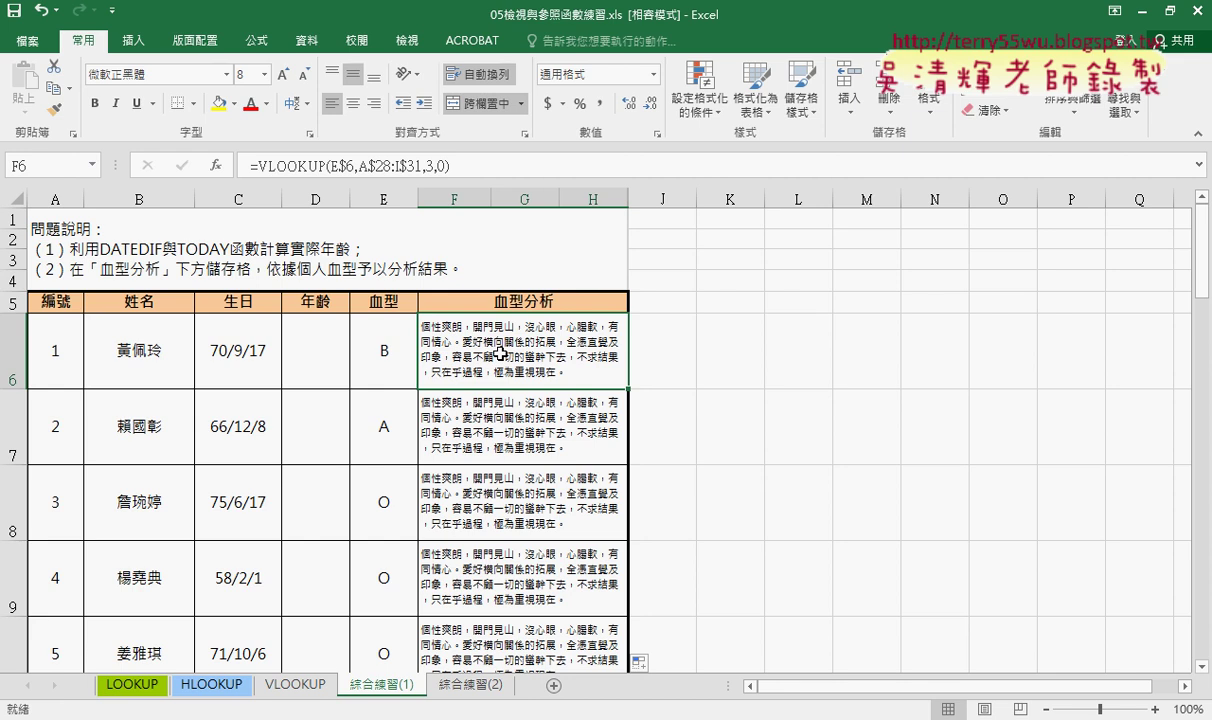
{"action": "left_click", "coordinate": [275, 160]}
{"action": "left_click", "coordinate": [210, 163]}
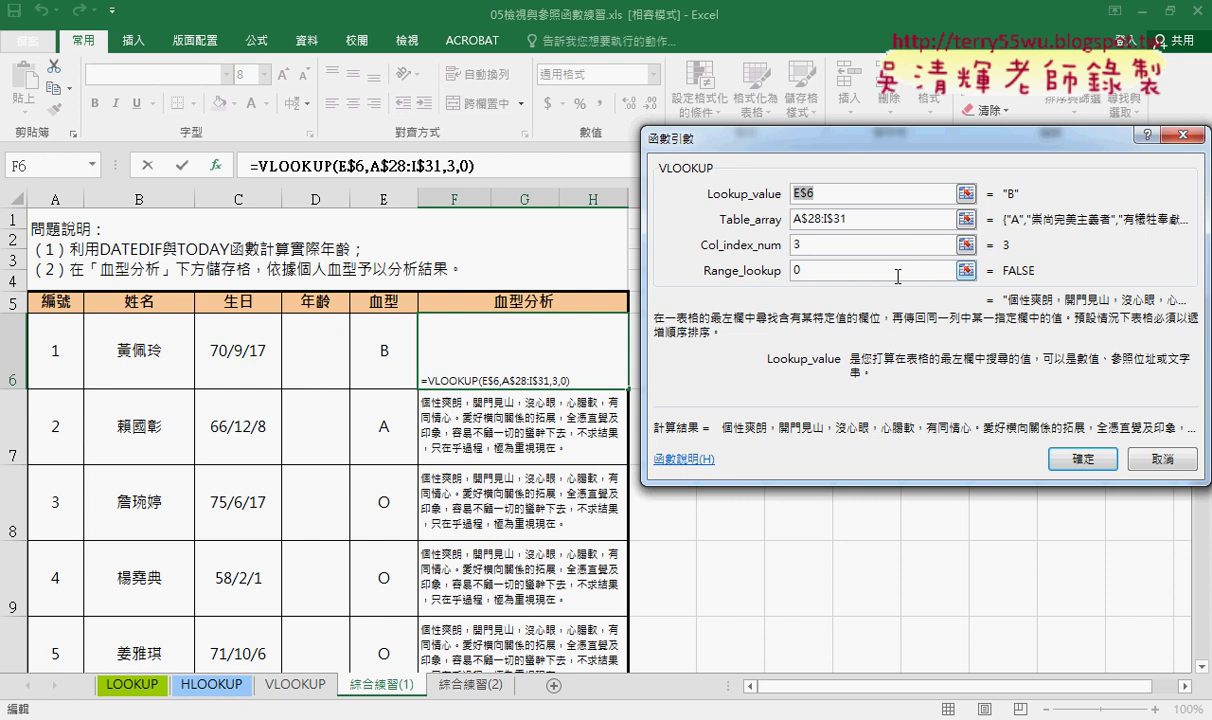
- Remove the $ from E$6 so F6 reads =VLOOKUP(E6,A$28:I$31,3,0)
{"action": "left_click", "coordinate": [800, 248]}
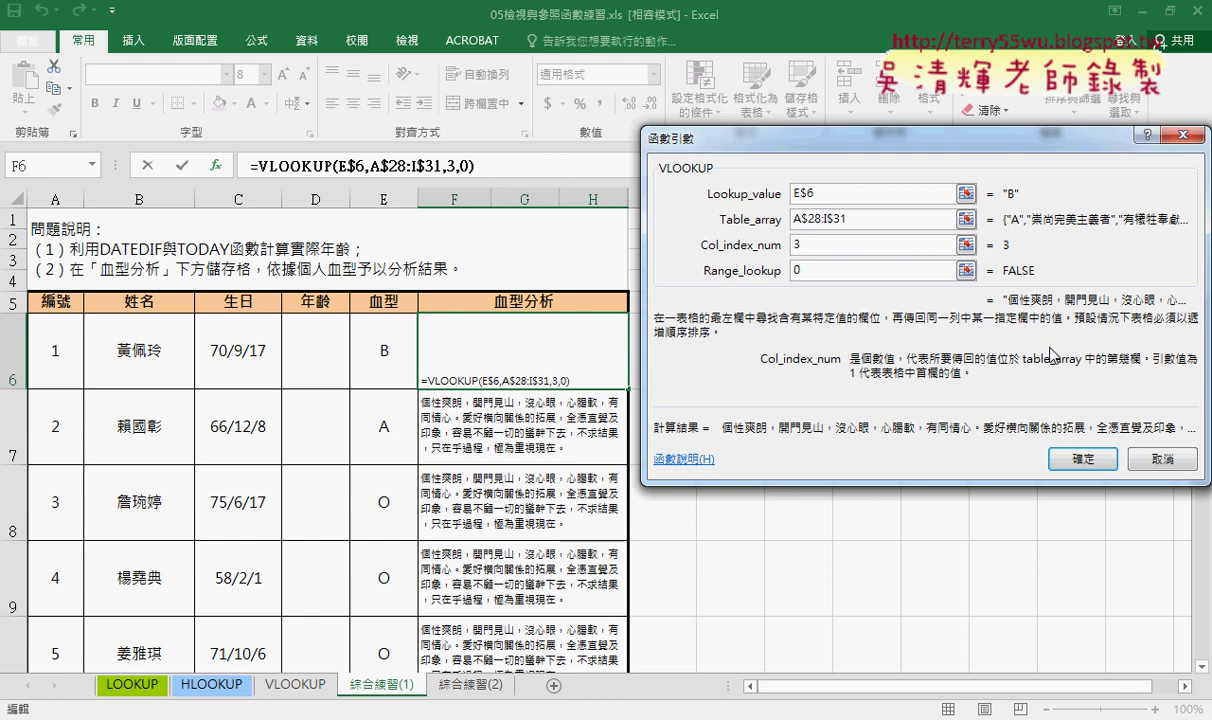
{"action": "left_click", "coordinate": [866, 198]}
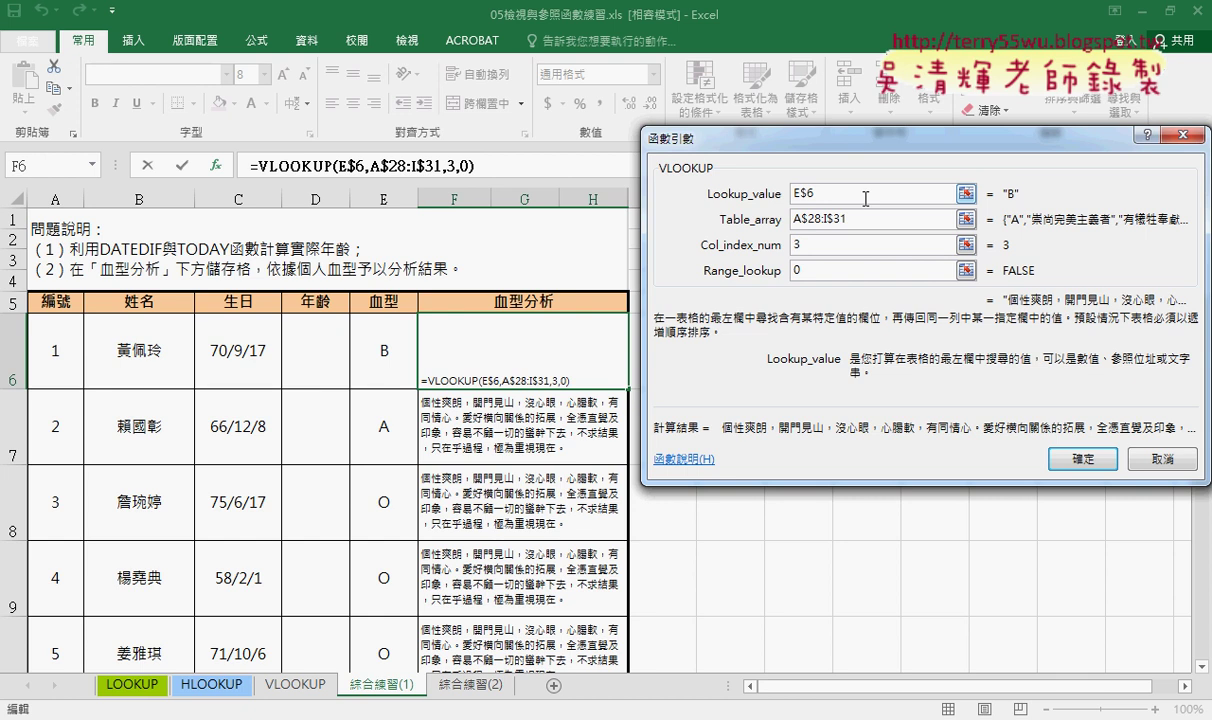
{"action": "left_click", "coordinate": [801, 194]}
{"action": "key", "text": "Delete"}
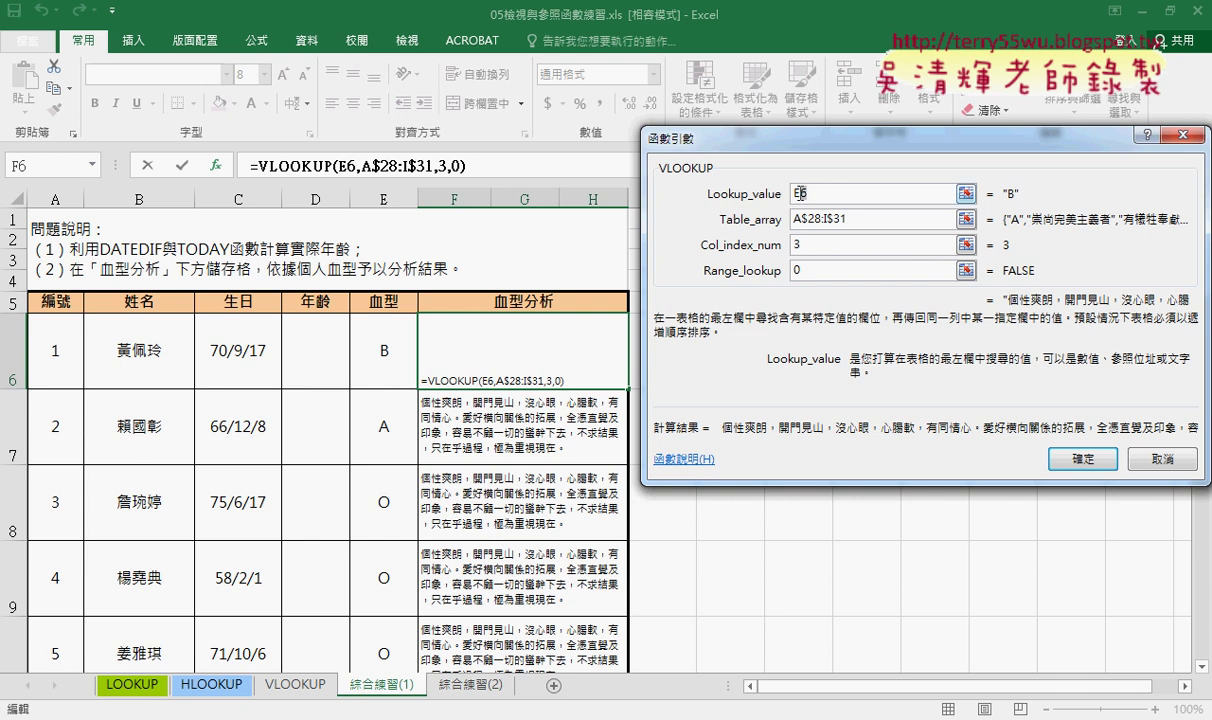
{"action": "double_click", "coordinate": [799, 193]}
{"action": "left_click", "coordinate": [1088, 463]}
{"action": "left_click", "coordinate": [823, 218]}
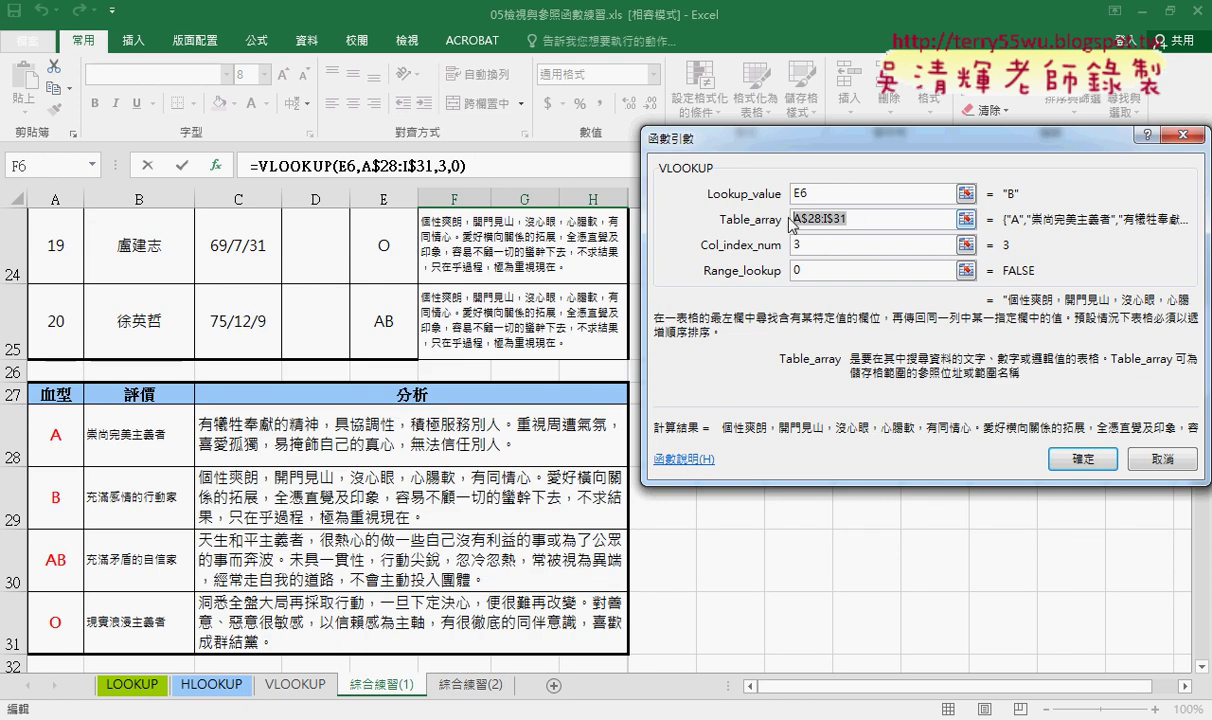
{"action": "left_click", "coordinate": [800, 193]}
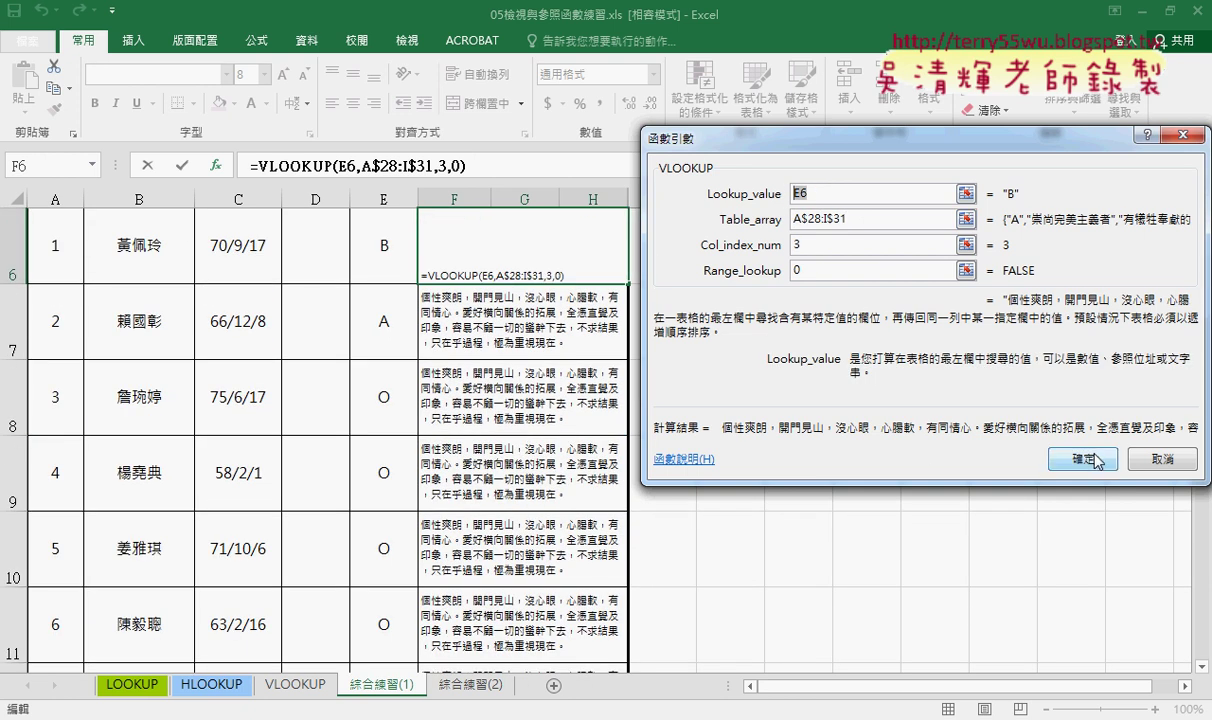
{"action": "left_click", "coordinate": [1070, 458]}
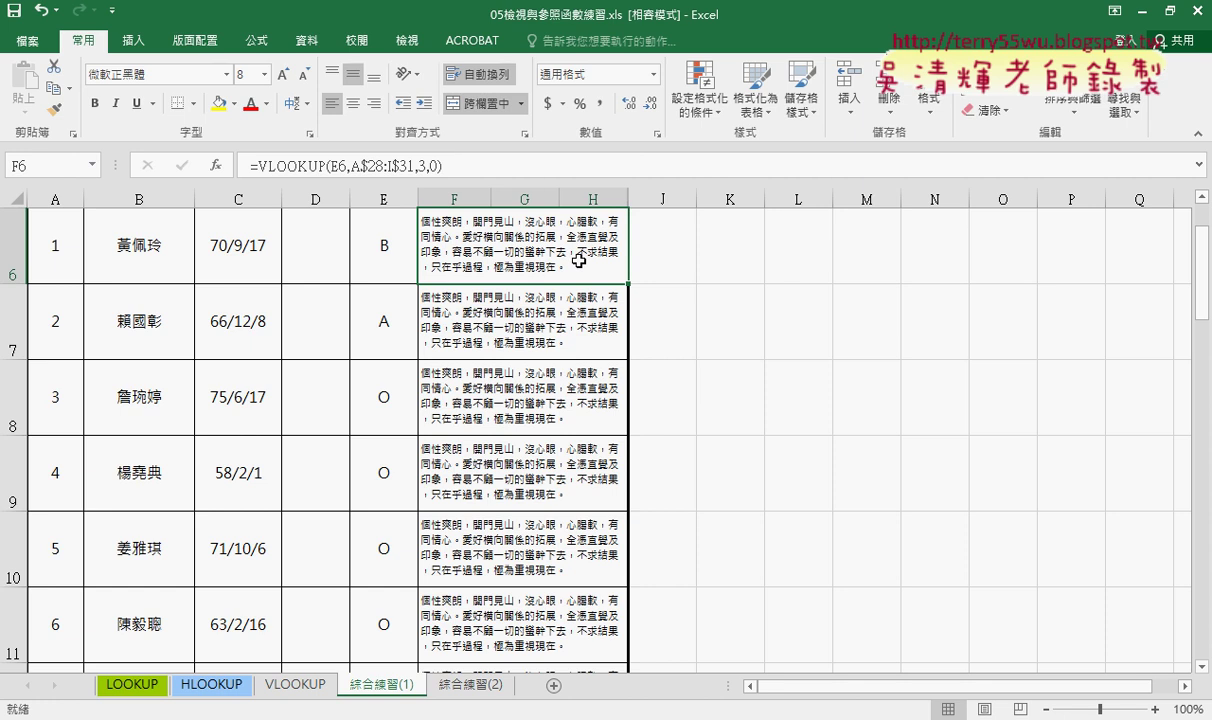
- Fill F6's VLOOKUP down to F25, then confirm F7 reads =VLOOKUP(E7,A$28:I$31,3,0)
{"action": "mouse_move", "coordinate": [628, 284]}
{"action": "left_mouse_down"}
{"action": "mouse_move", "coordinate": [626, 398]}
{"action": "mouse_move", "coordinate": [652, 555]}
{"action": "left_mouse_up"}
{"action": "scroll", "coordinate": [775, 476], "scroll_direction": "up", "scroll_amount": 4}
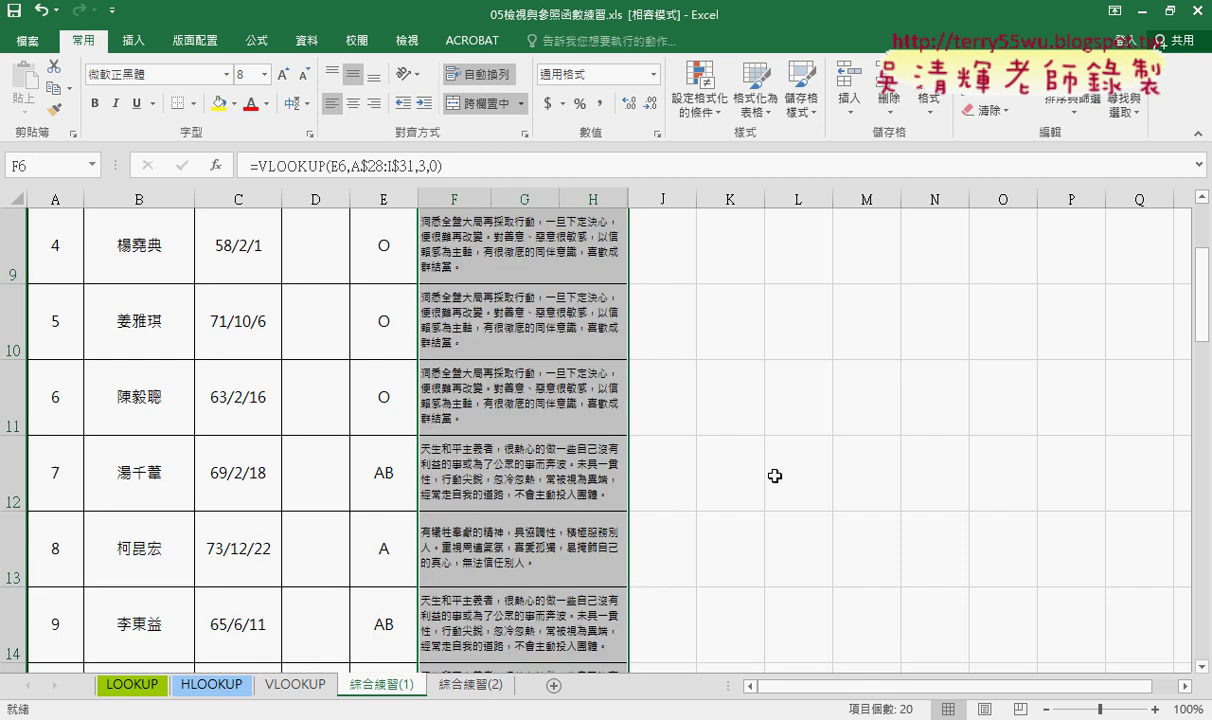
{"action": "scroll", "coordinate": [775, 476], "scroll_direction": "up", "scroll_amount": 3}
{"action": "left_click", "coordinate": [506, 343]}
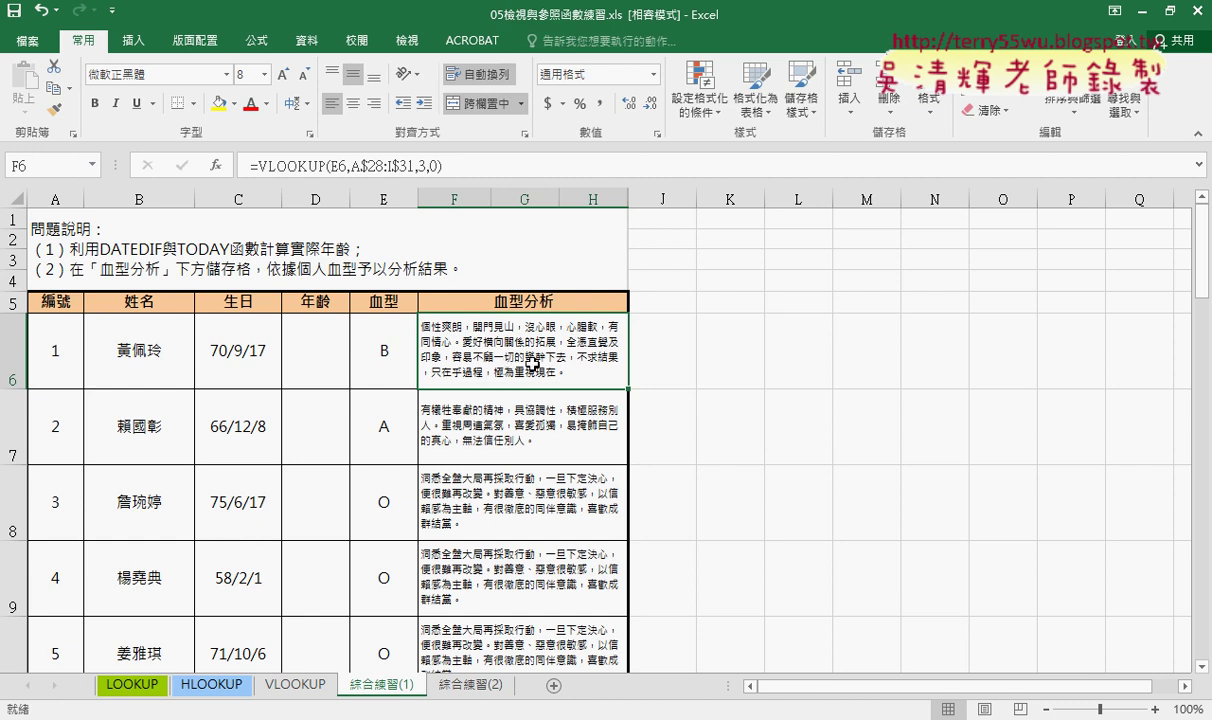
{"action": "left_click", "coordinate": [505, 410]}
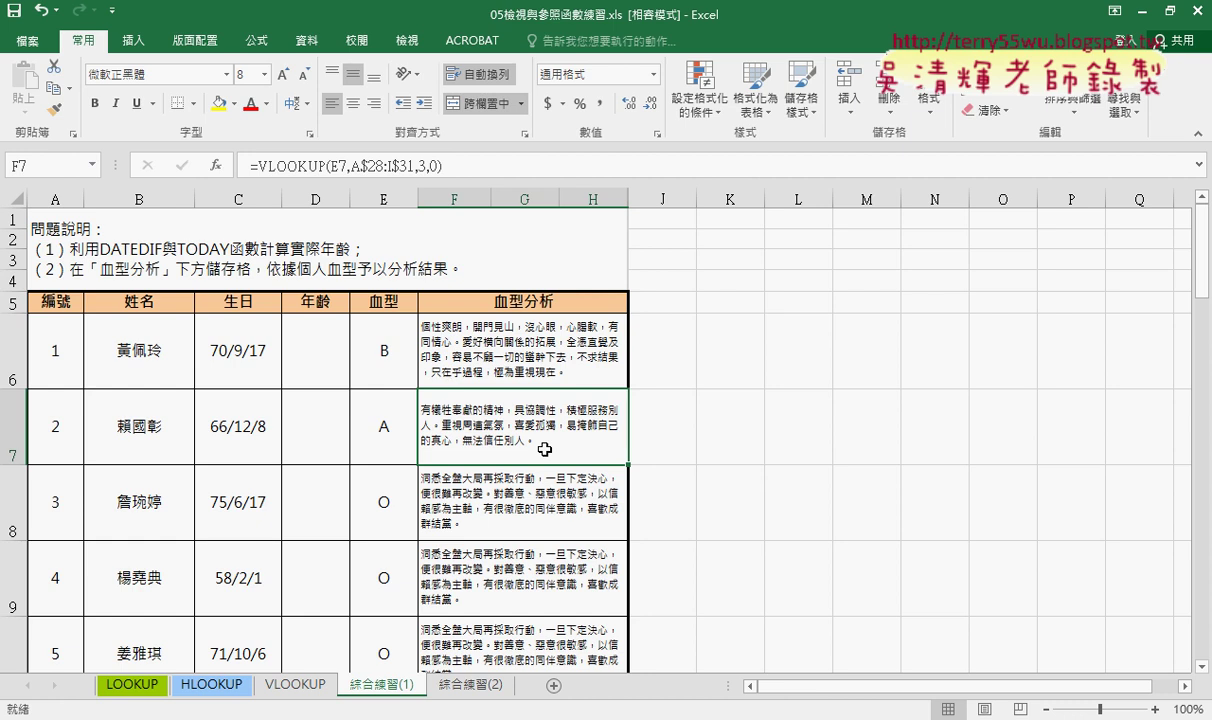
- Save 05檢視與參照函數練習.xls in .xls format, continuing past the compatibility warning
{"action": "left_click", "coordinate": [498, 343]}
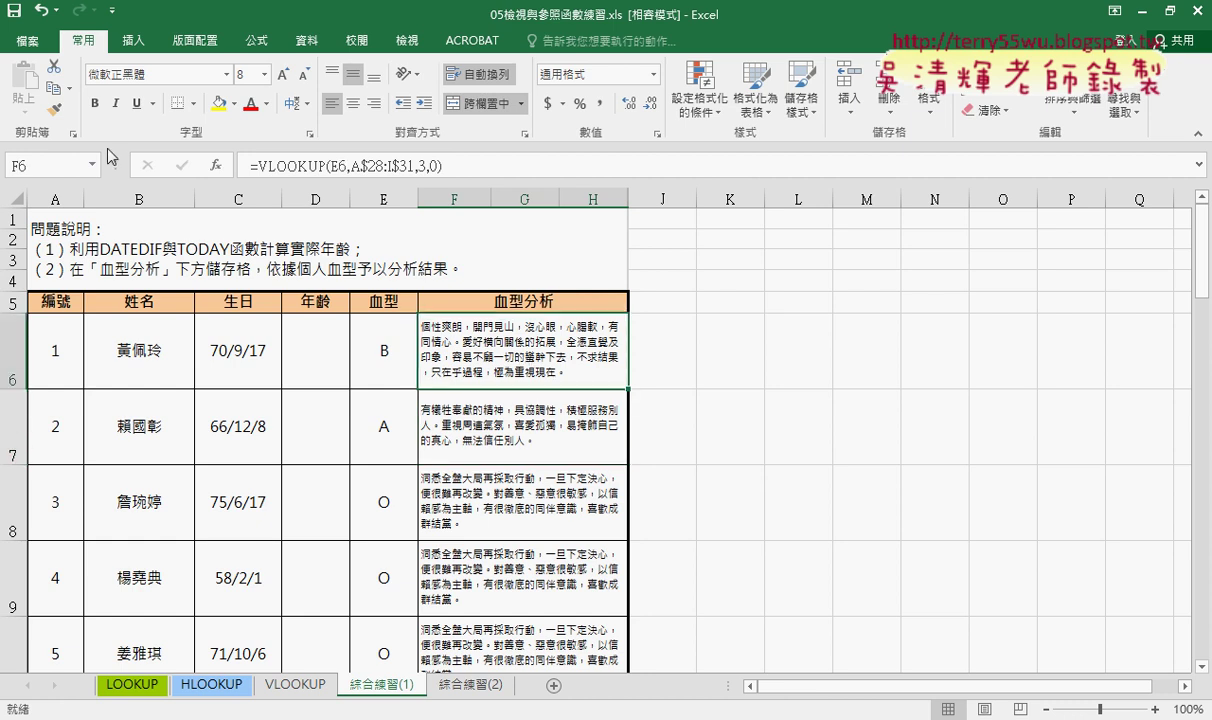
{"action": "left_click", "coordinate": [14, 11]}
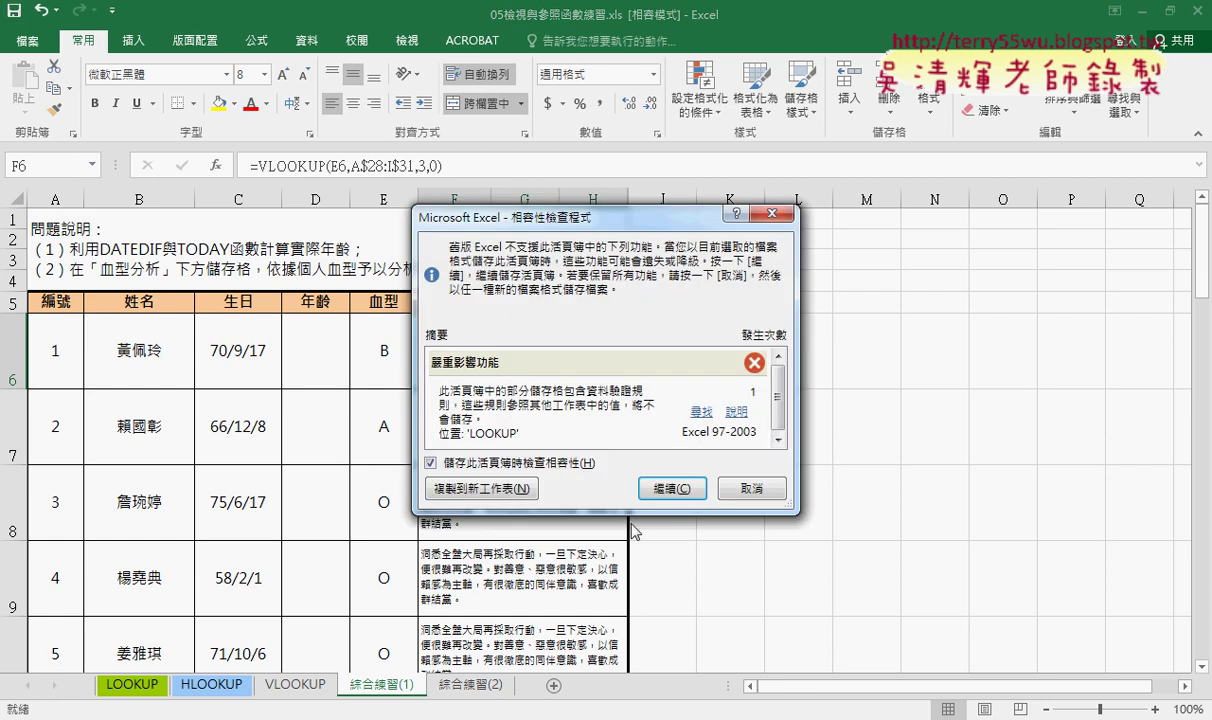
{"action": "left_click", "coordinate": [678, 490]}
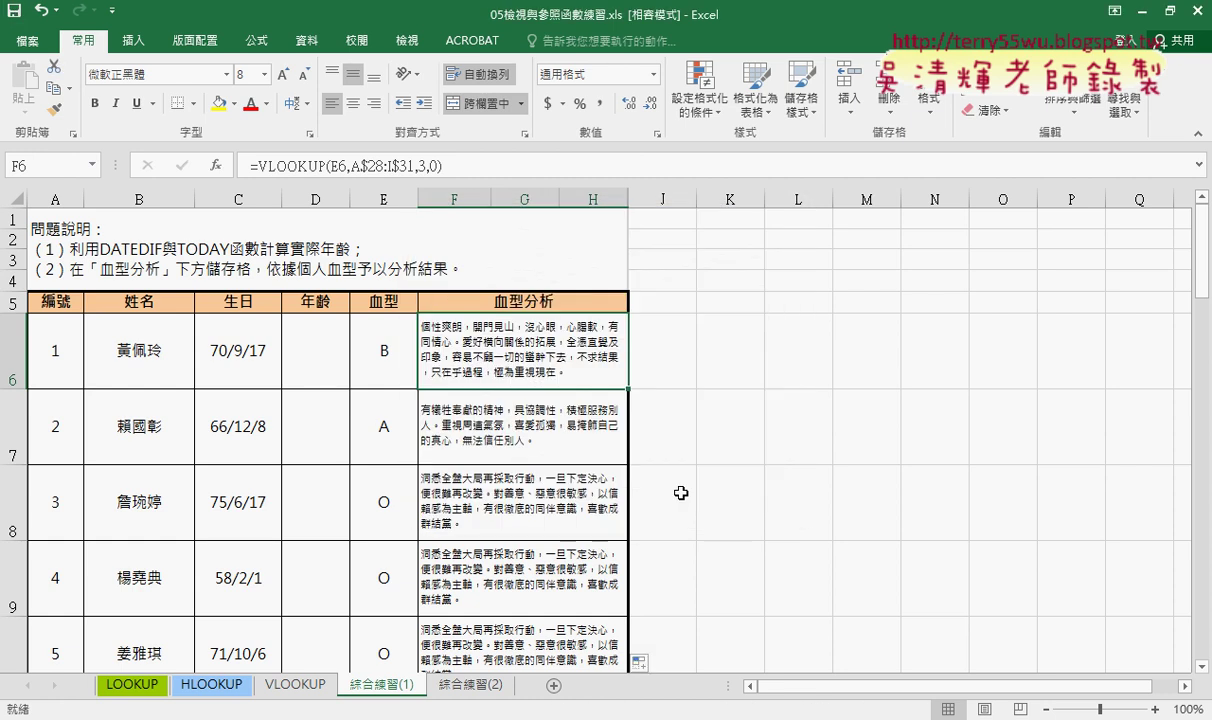